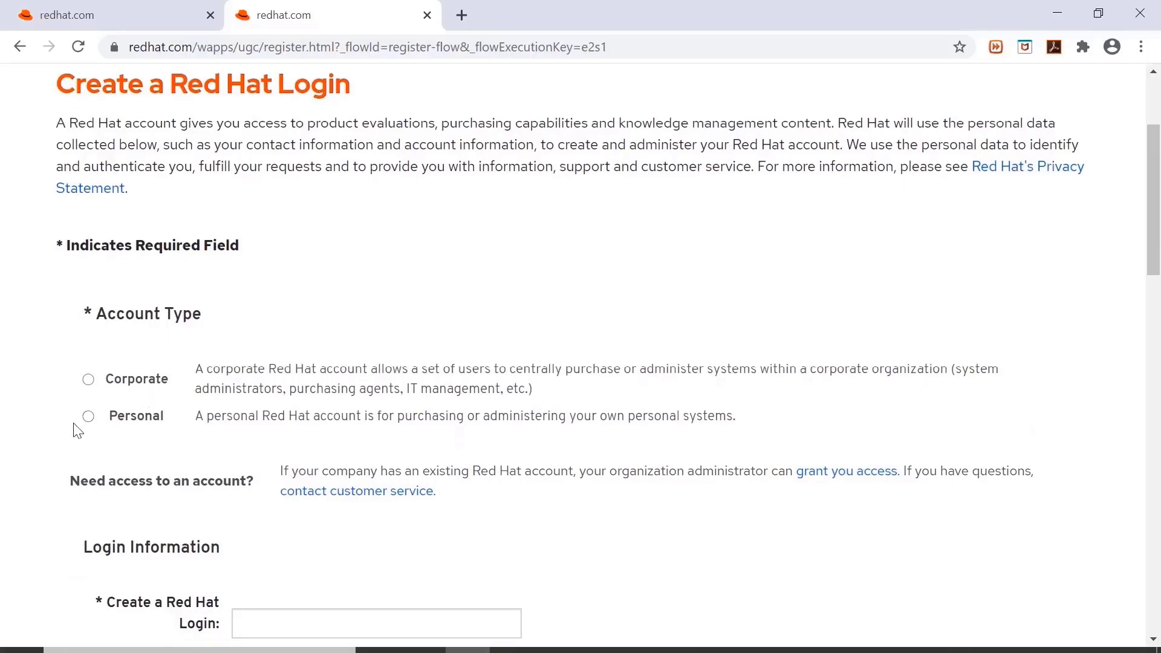
# Choose a Personal account, enter a login name, e-mail address and password, and submit the registration.
pyautogui.click(88, 425)
pyautogui.scroll(-5, 319, 417)
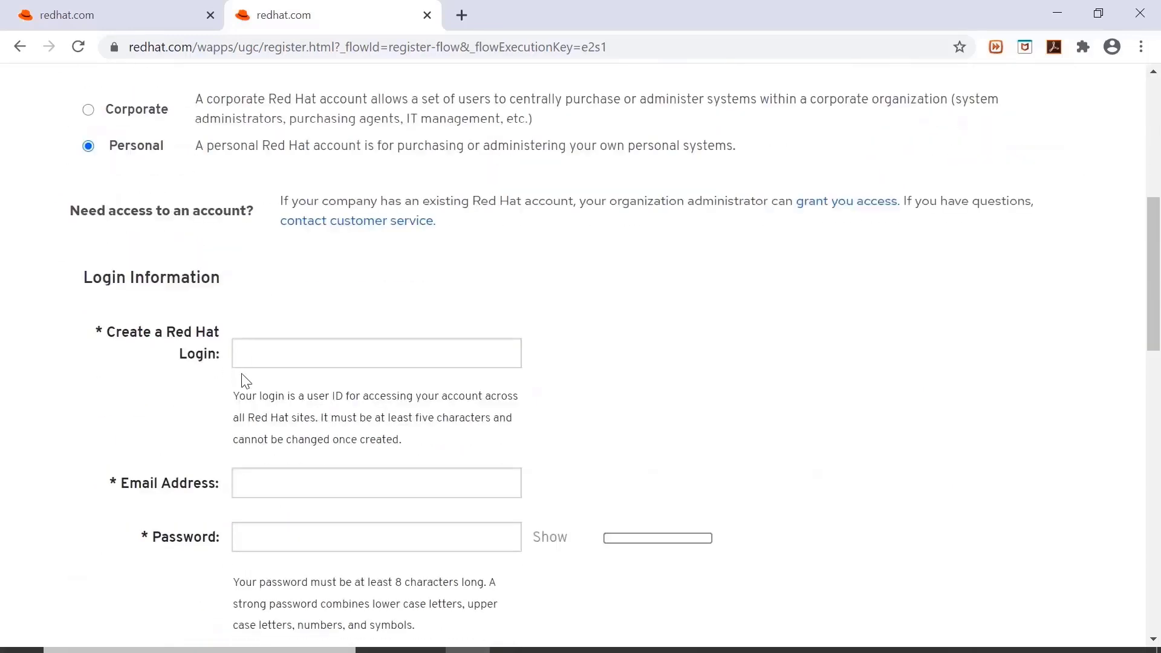
pyautogui.click(274, 360)
pyautogui.scroll(-3, 496, 357)
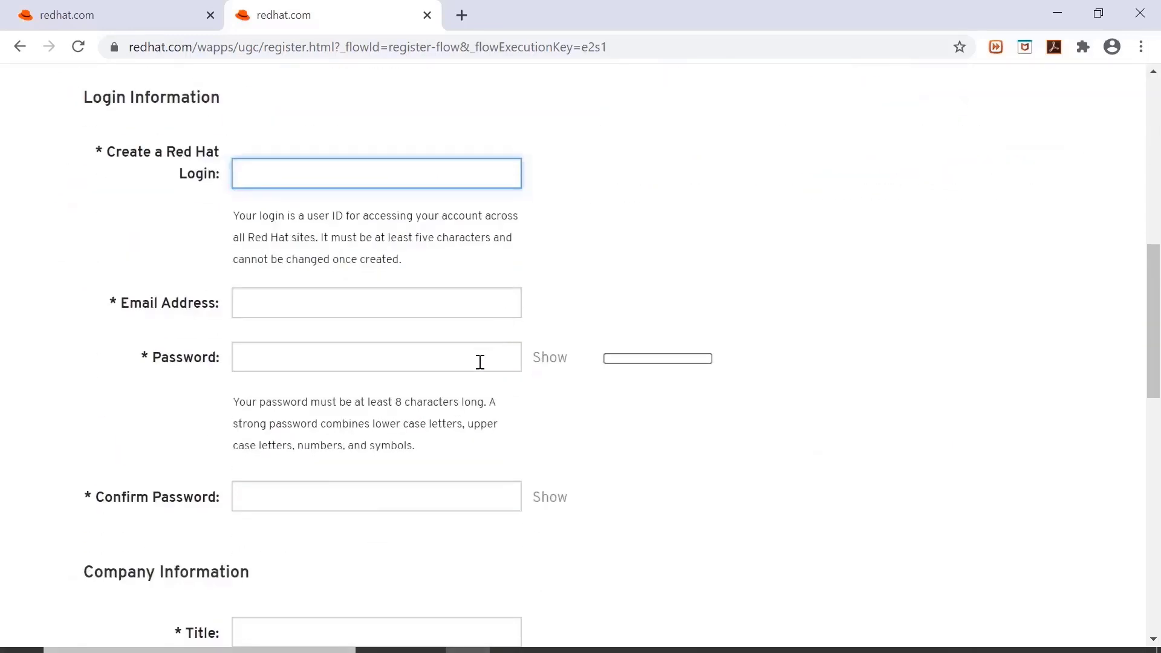
pyautogui.write('mykttamil')
pyautogui.press('Tab')
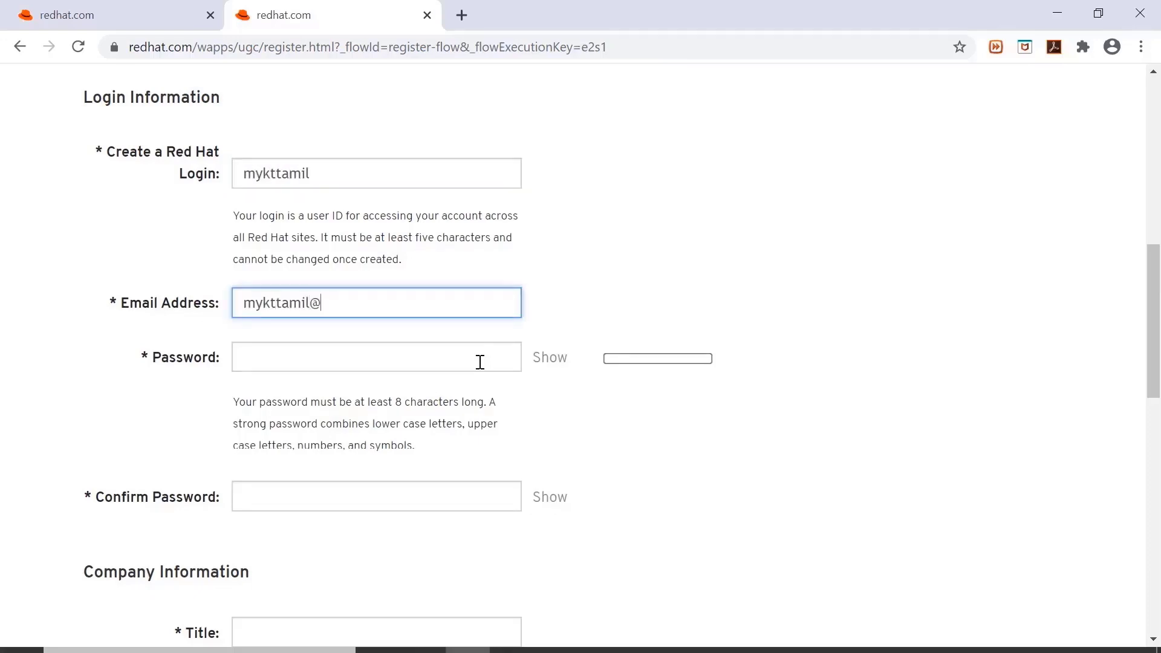
pyautogui.press('Tab')
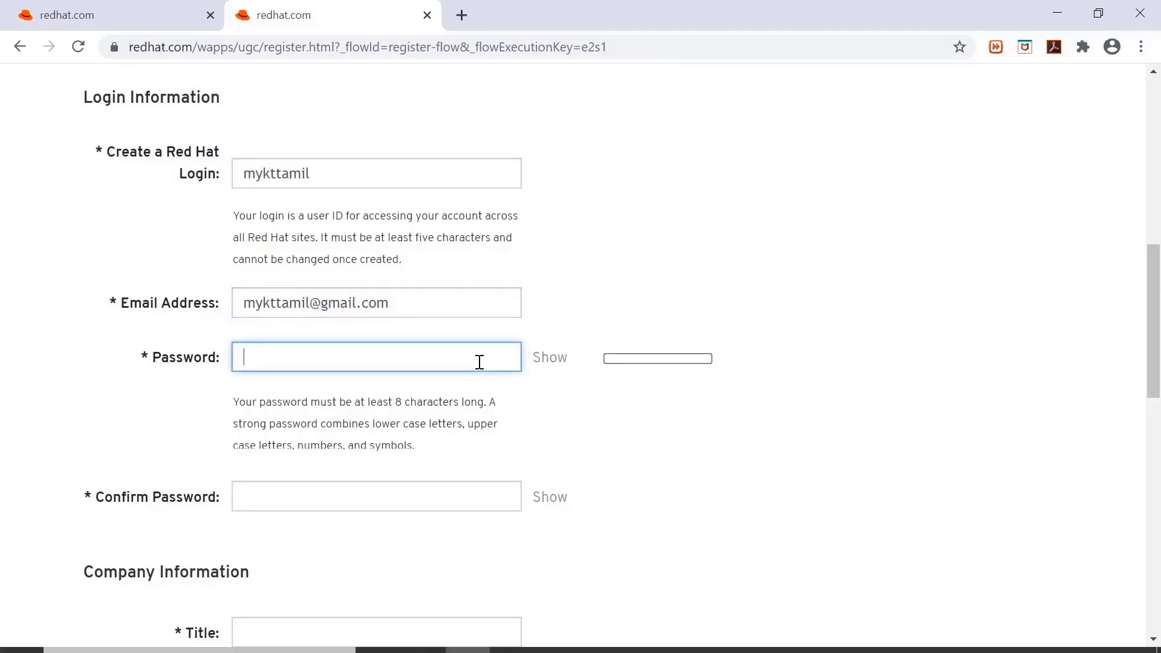
pyautogui.write('••')
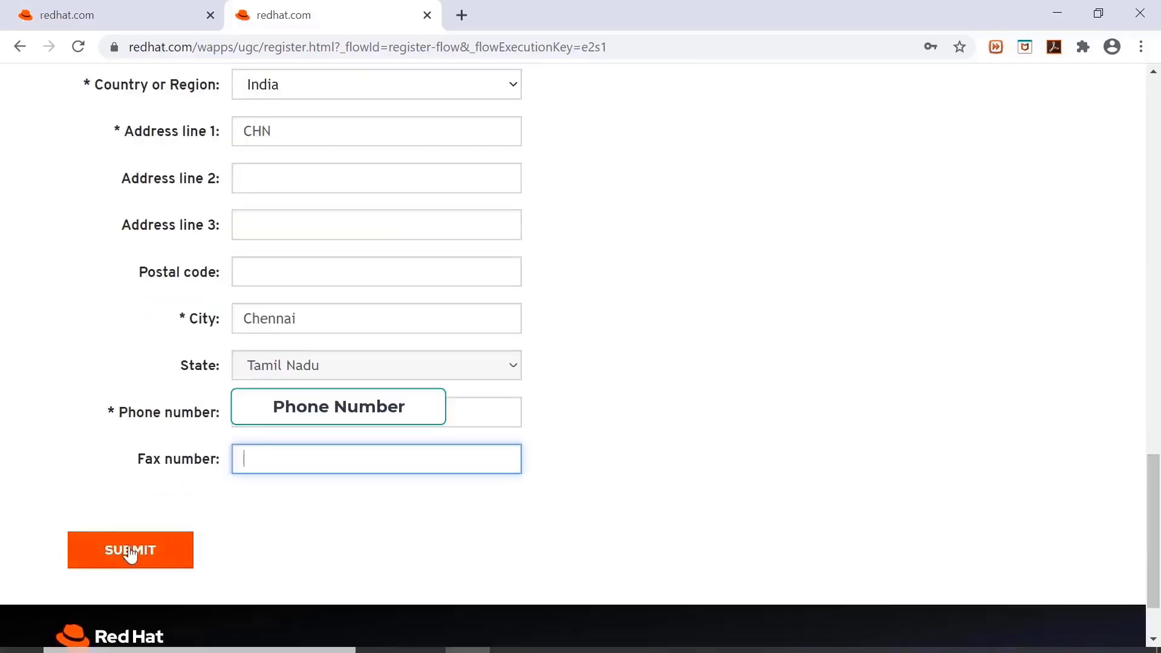
pyautogui.click(130, 551)
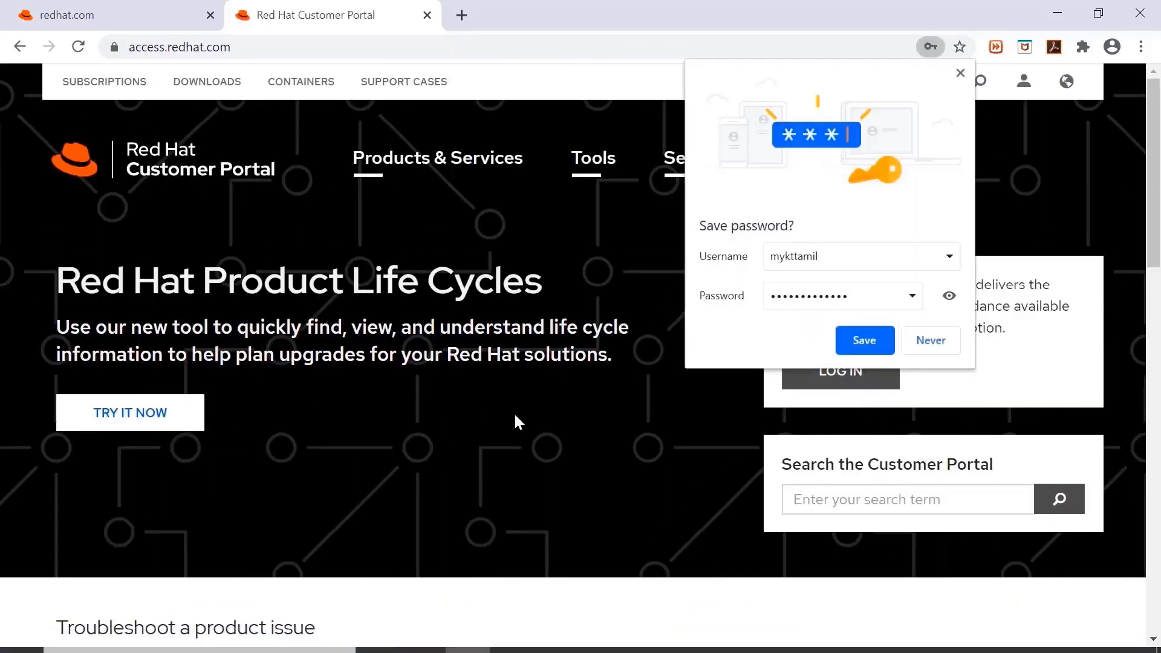
# Decline saving the password and go from account management to the RHEL downloads page.
pyautogui.click(937, 342)
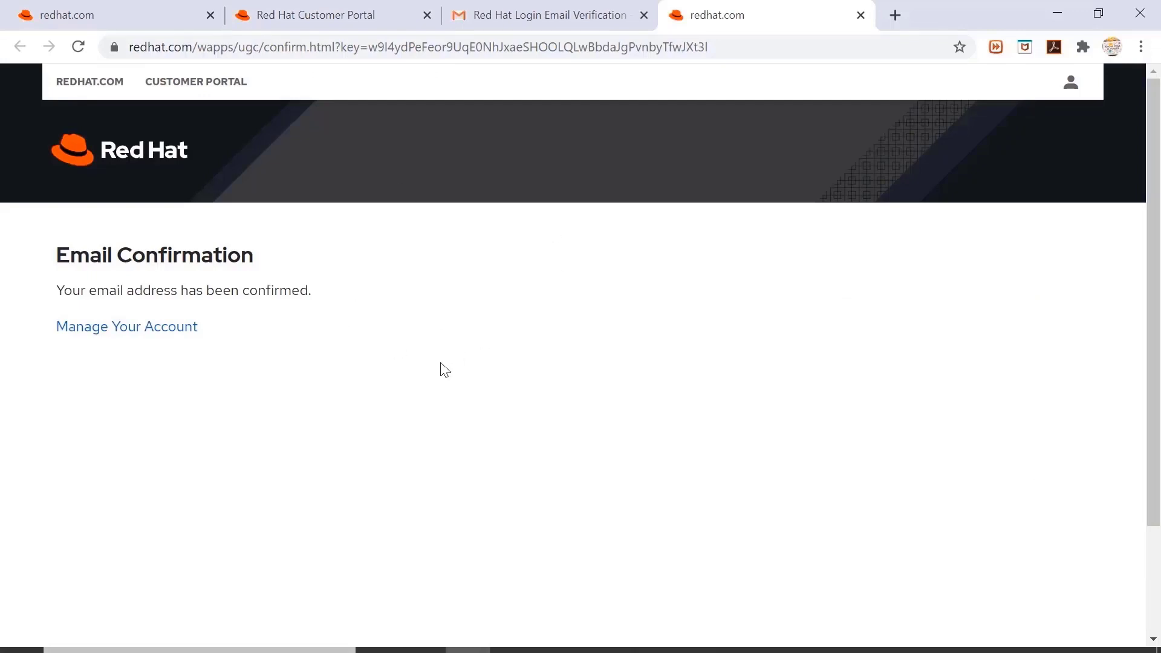
pyautogui.click(112, 335)
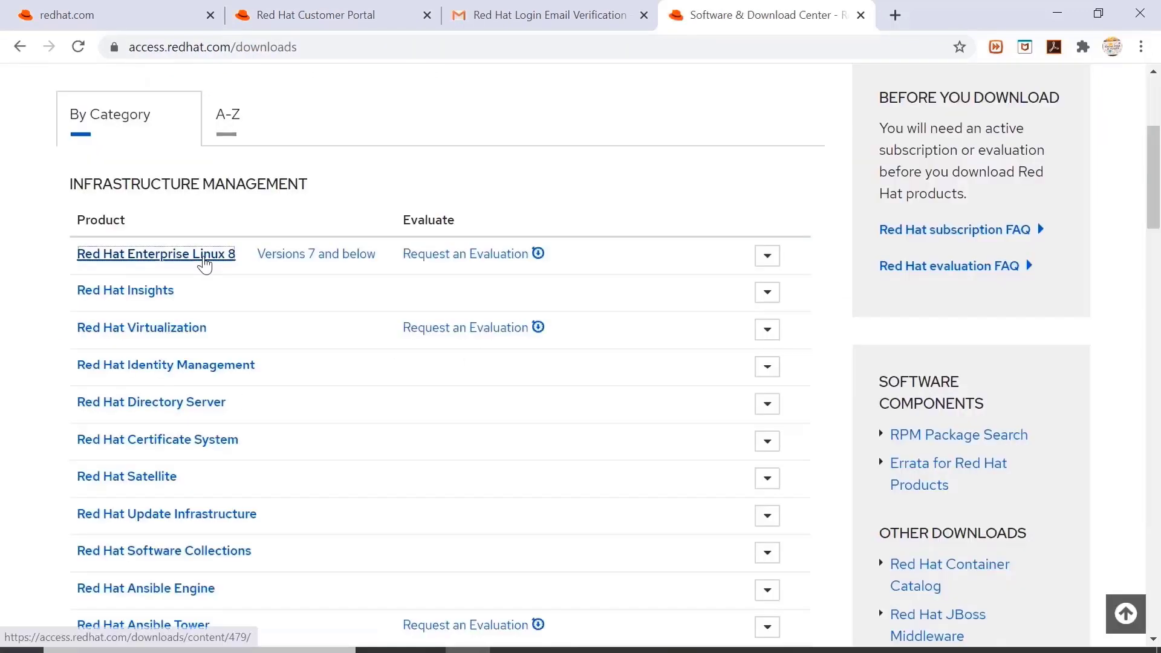
pyautogui.click(203, 261)
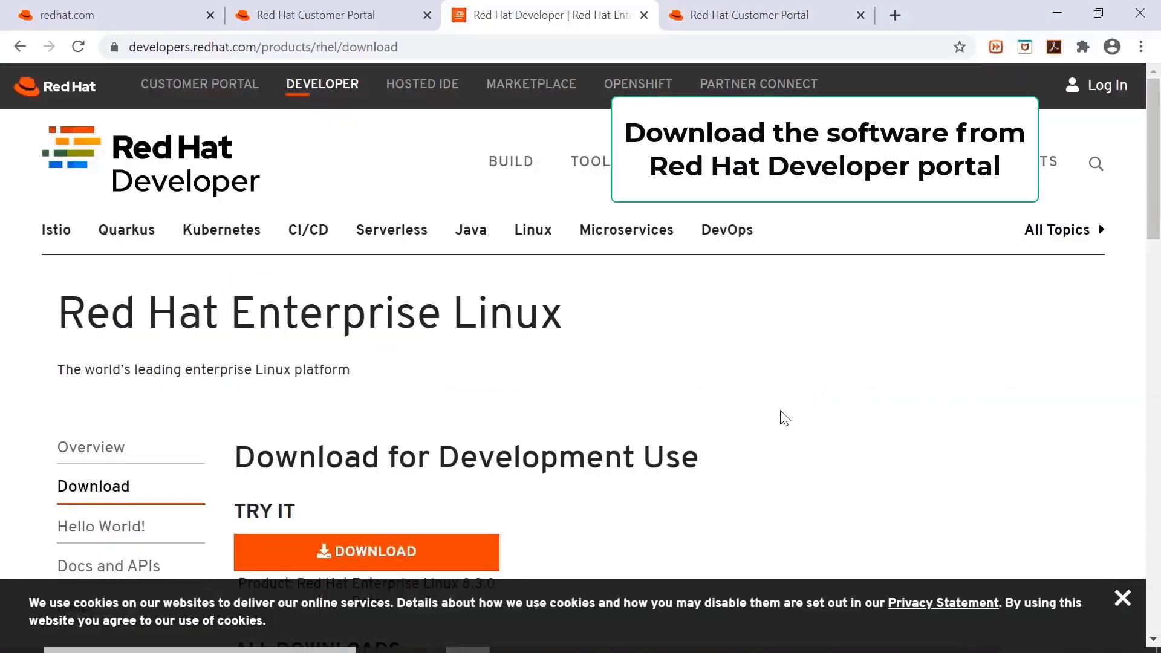
pyautogui.scroll(-5, 764, 394)
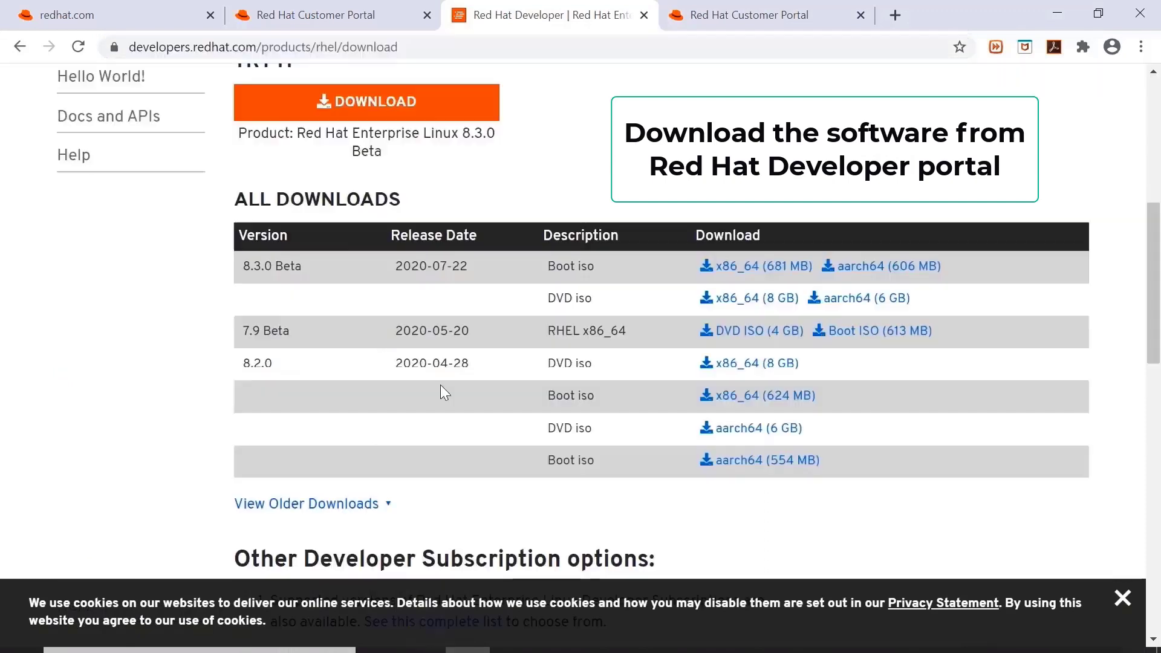
# Download the RHEL 7.9 Beta DVD ISO after agreeing to all the terms and conditions.
pyautogui.click(760, 334)
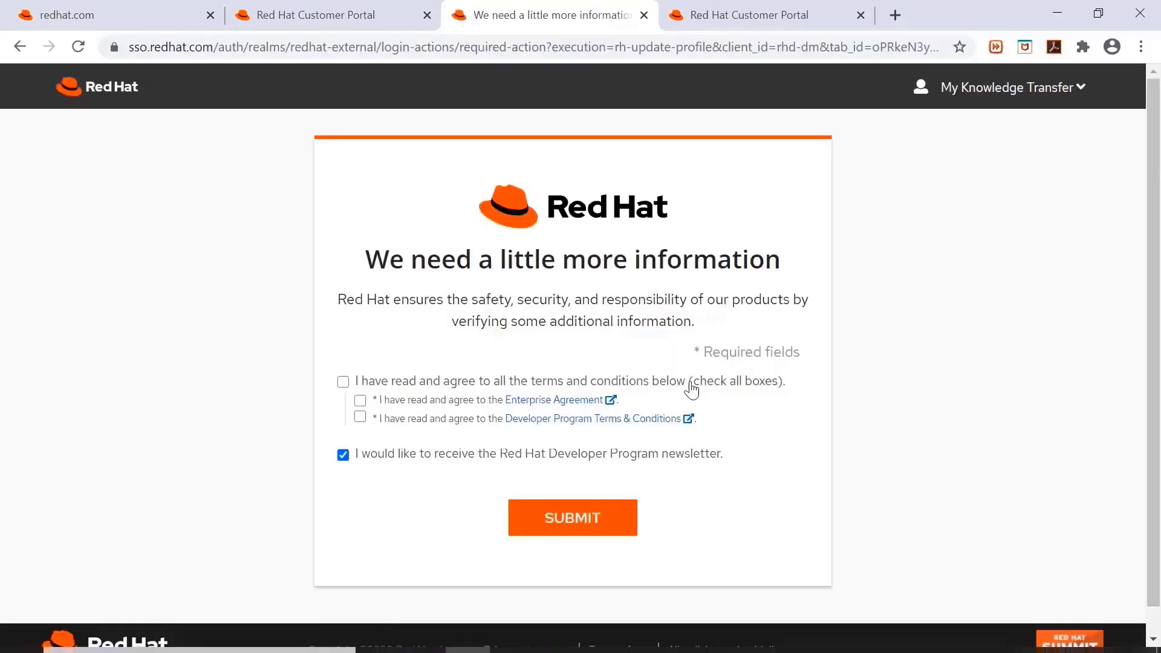
pyautogui.click(343, 382)
pyautogui.click(565, 516)
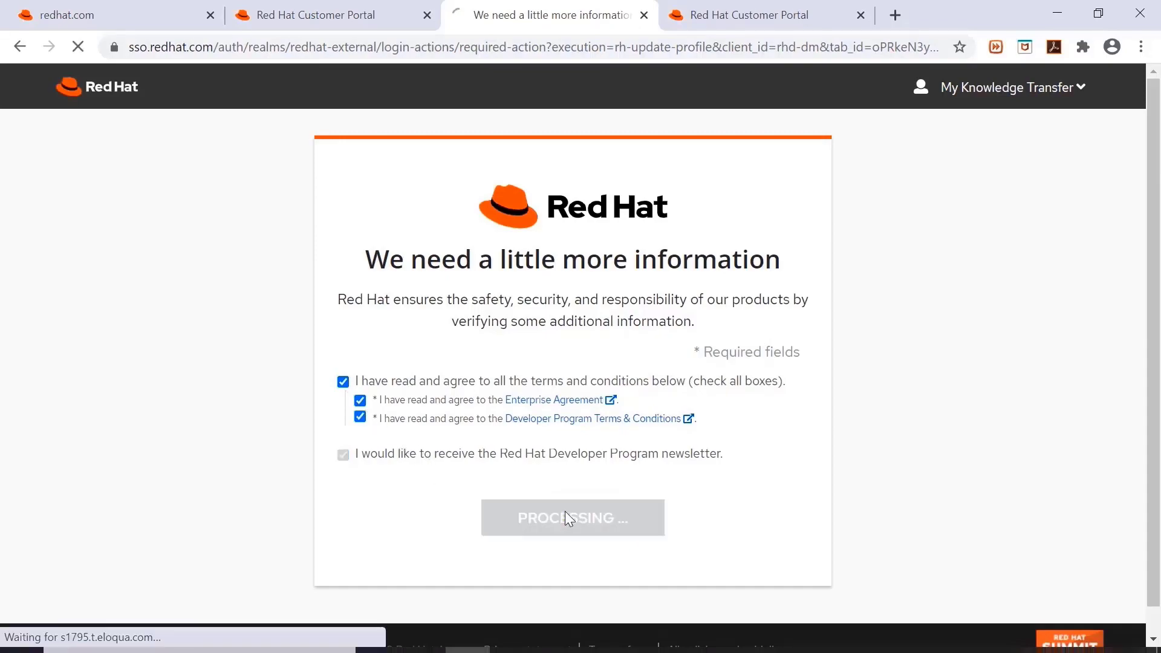
pyautogui.scroll(-3, 520, 345)
pyautogui.scroll(-4, 632, 351)
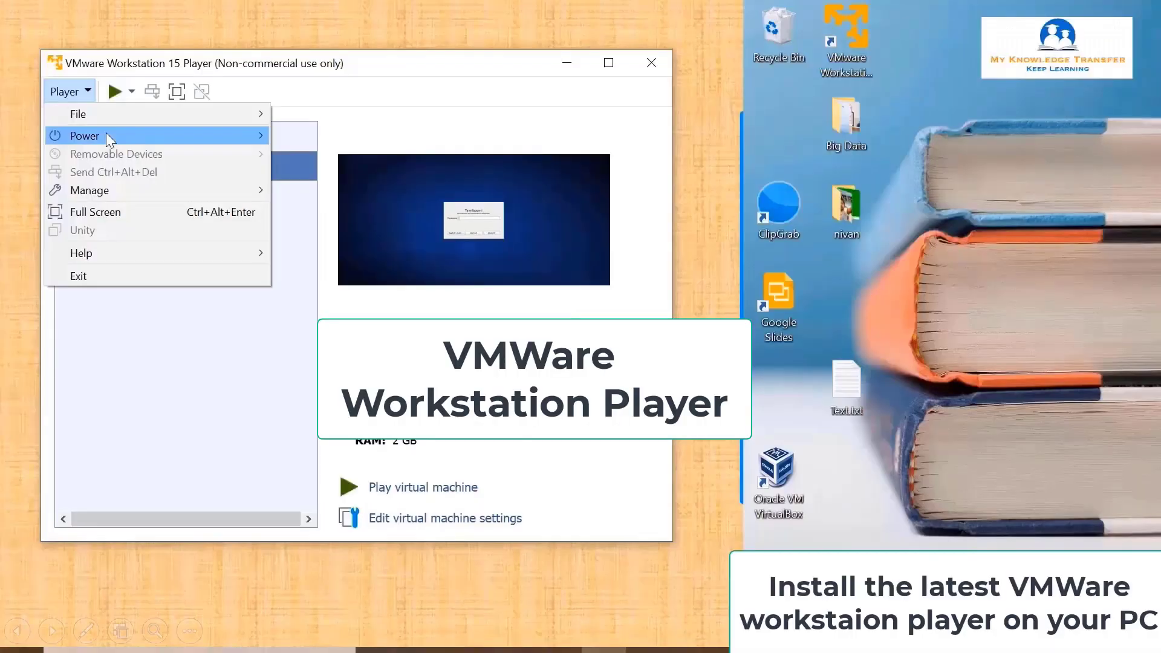
# Start a new virtual machine with the OS installed later, guest Linux, Red Hat Enterprise Linux 7 64-bit.
pyautogui.moveTo(109, 115)
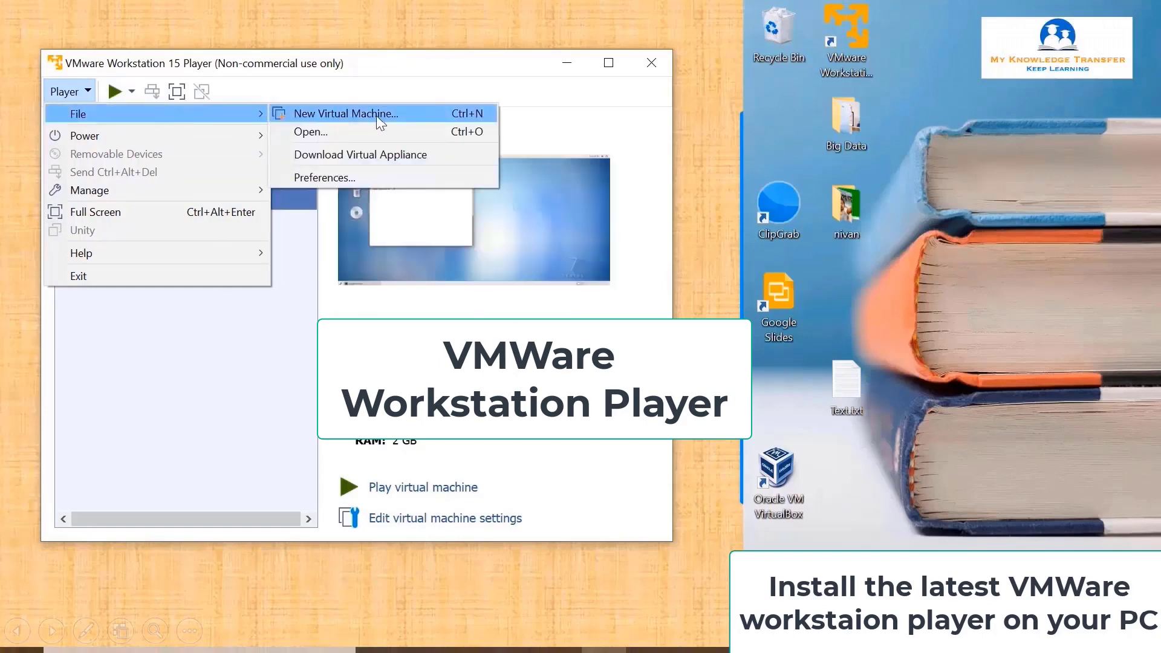
pyautogui.click(376, 114)
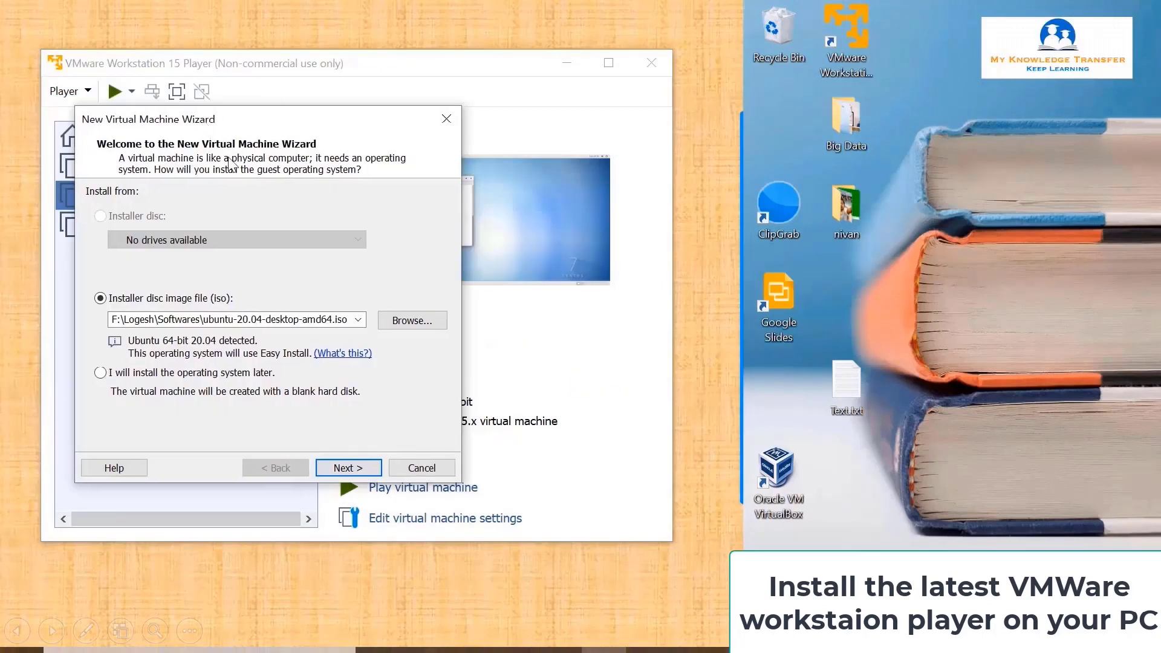
pyautogui.click(264, 373)
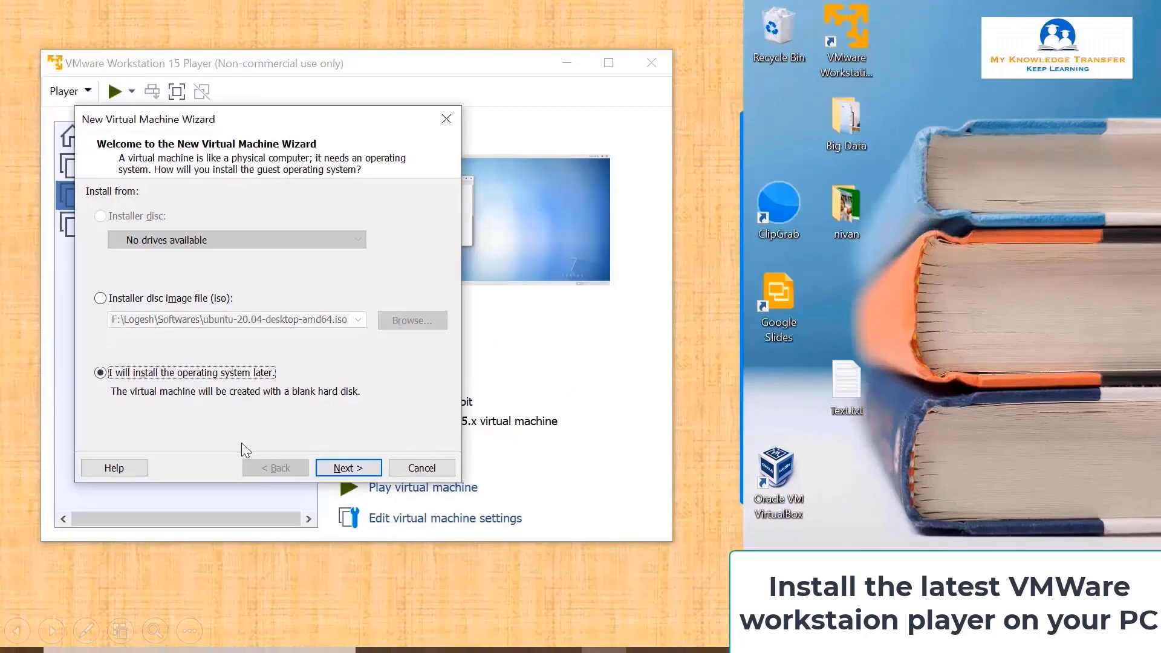
pyautogui.click(364, 467)
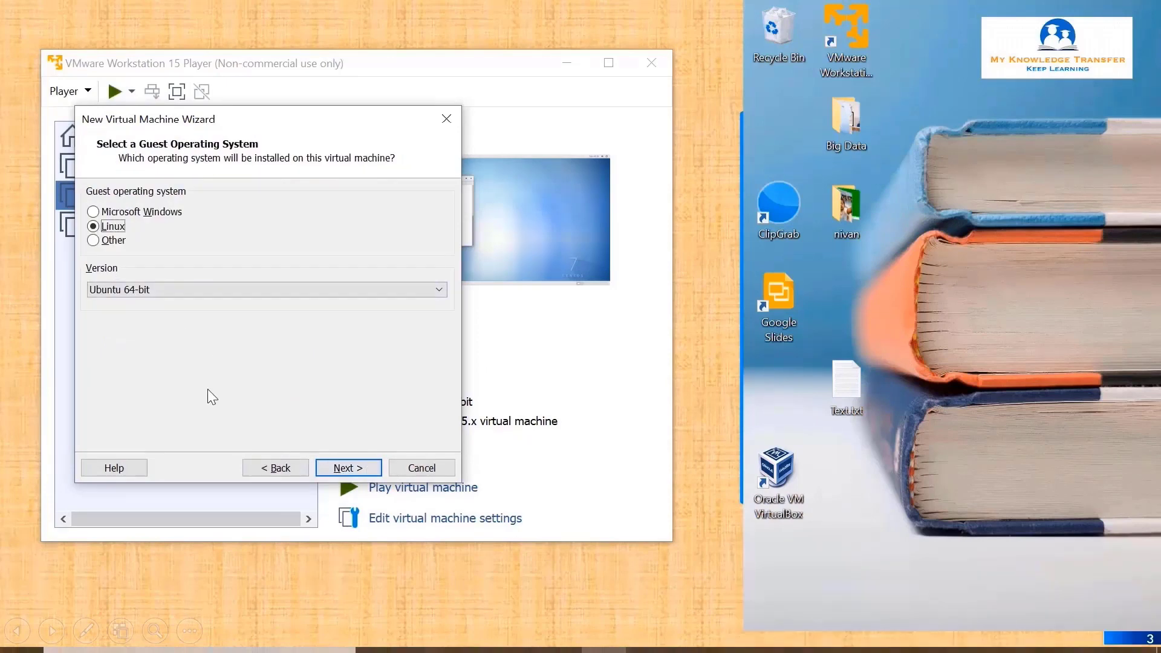
pyautogui.click(221, 289)
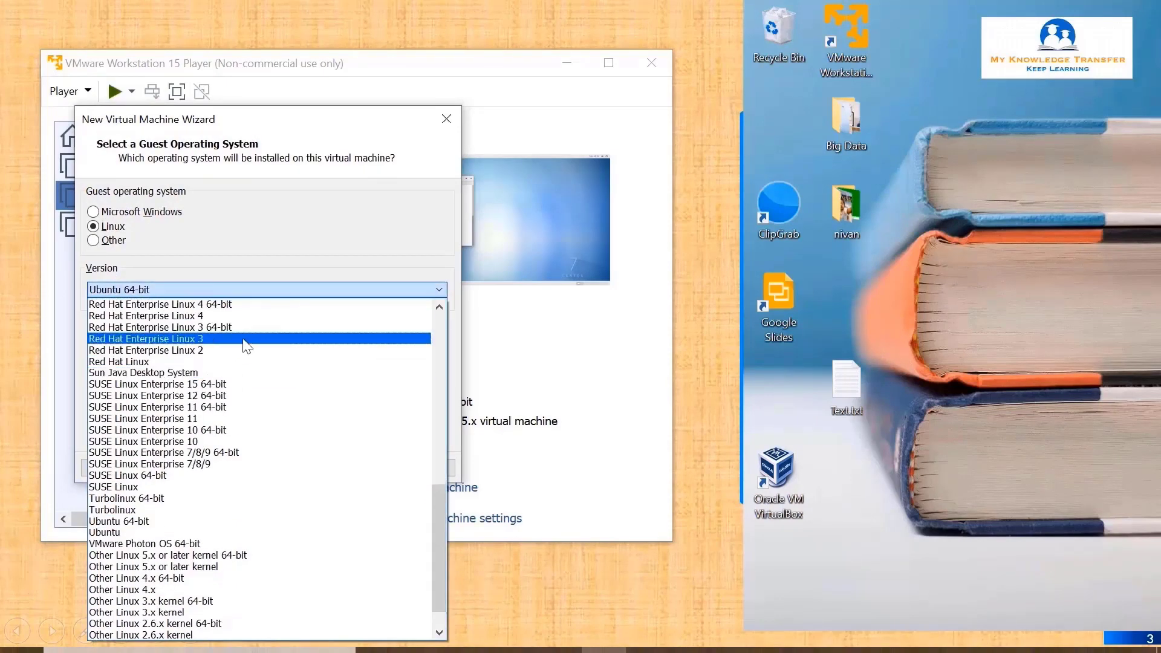
pyautogui.scroll(3, 247, 346)
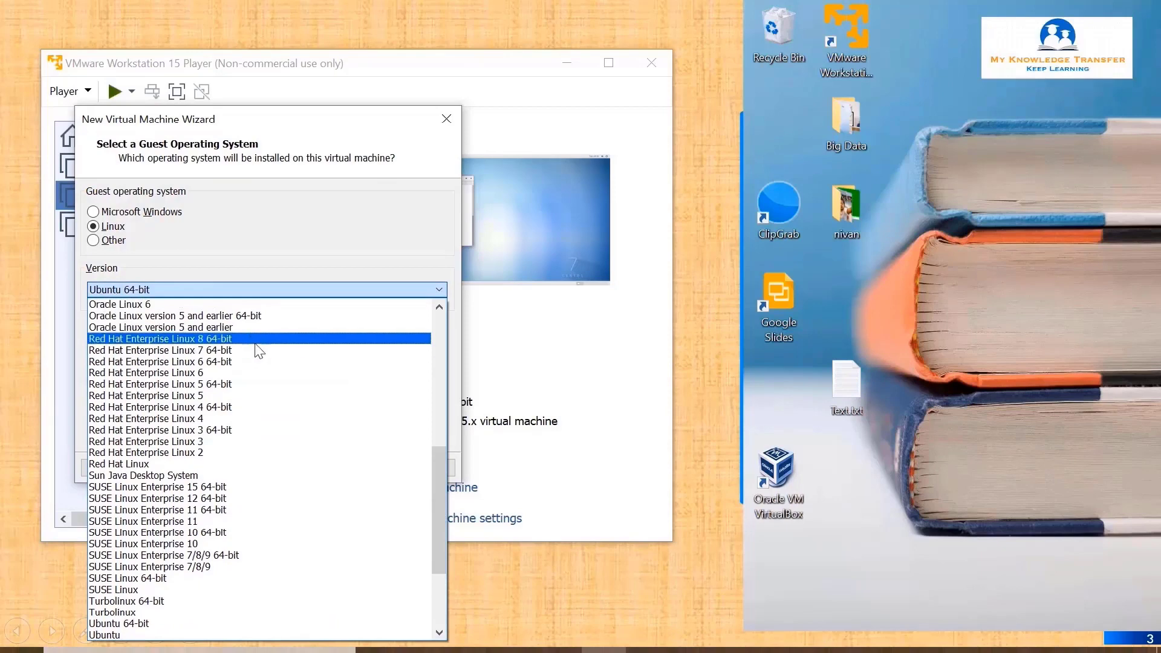
pyautogui.click(258, 349)
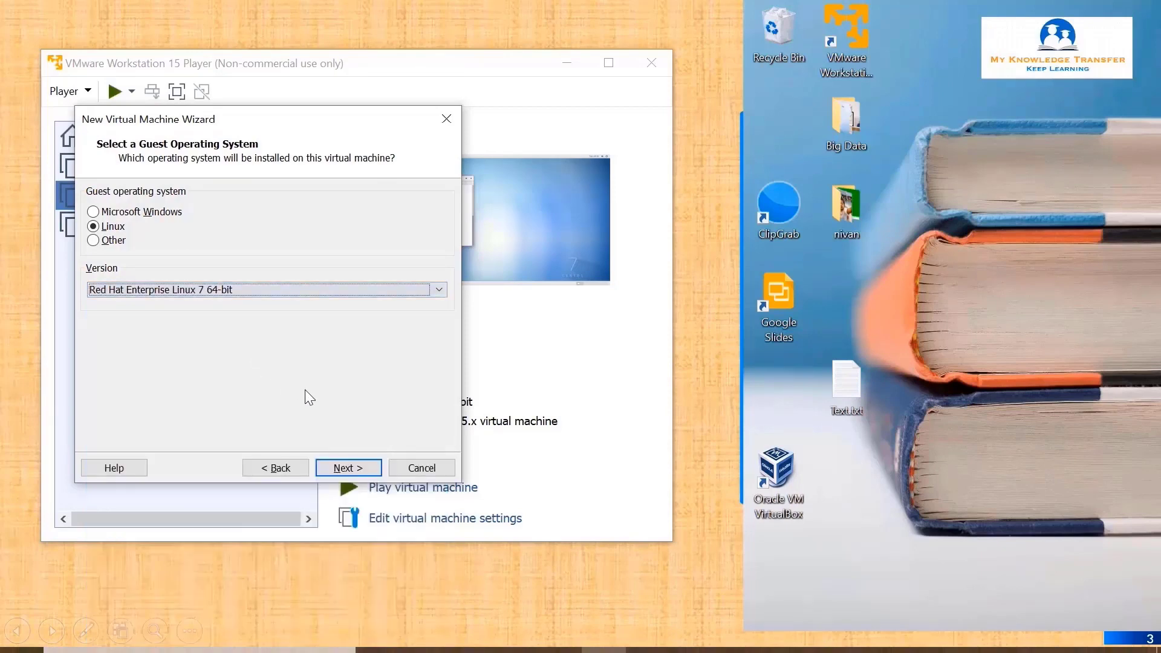
pyautogui.click(344, 470)
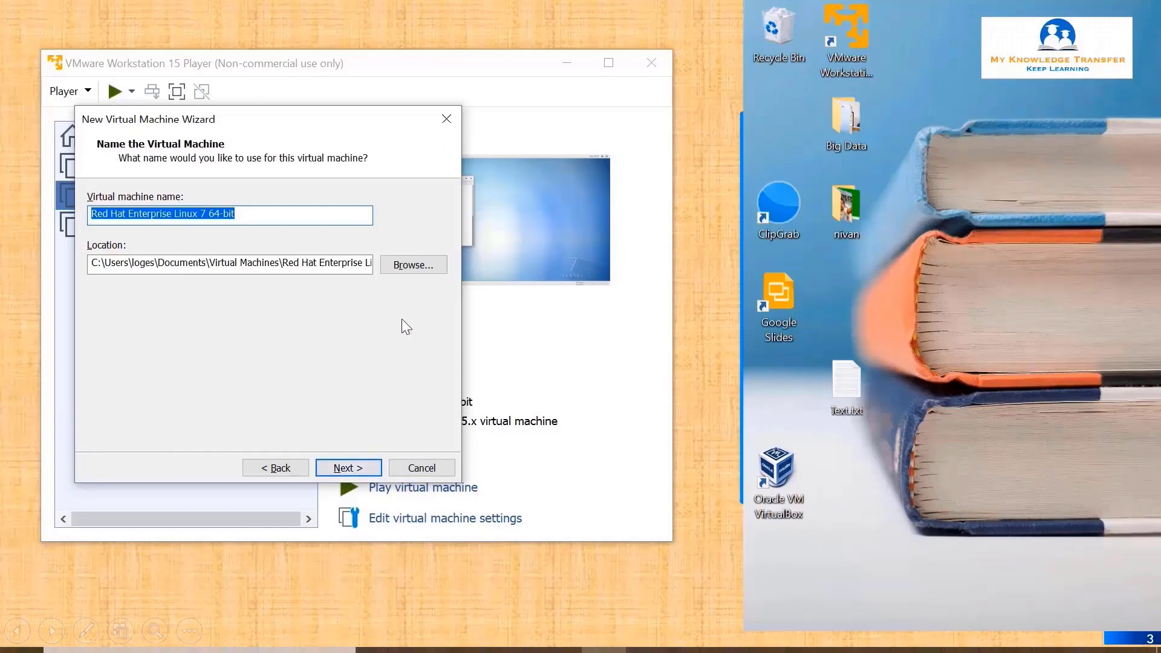
# Store the virtual machine in D:\RHEL OS and finish the wizard.
pyautogui.click(411, 265)
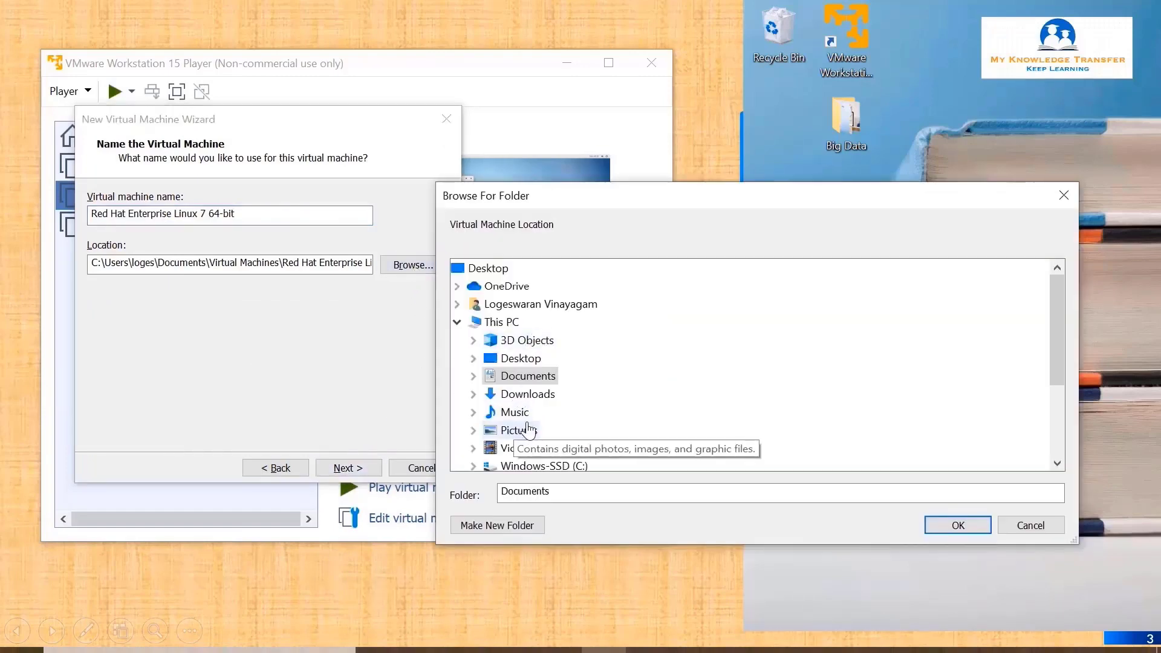
pyautogui.scroll(-1, 529, 429)
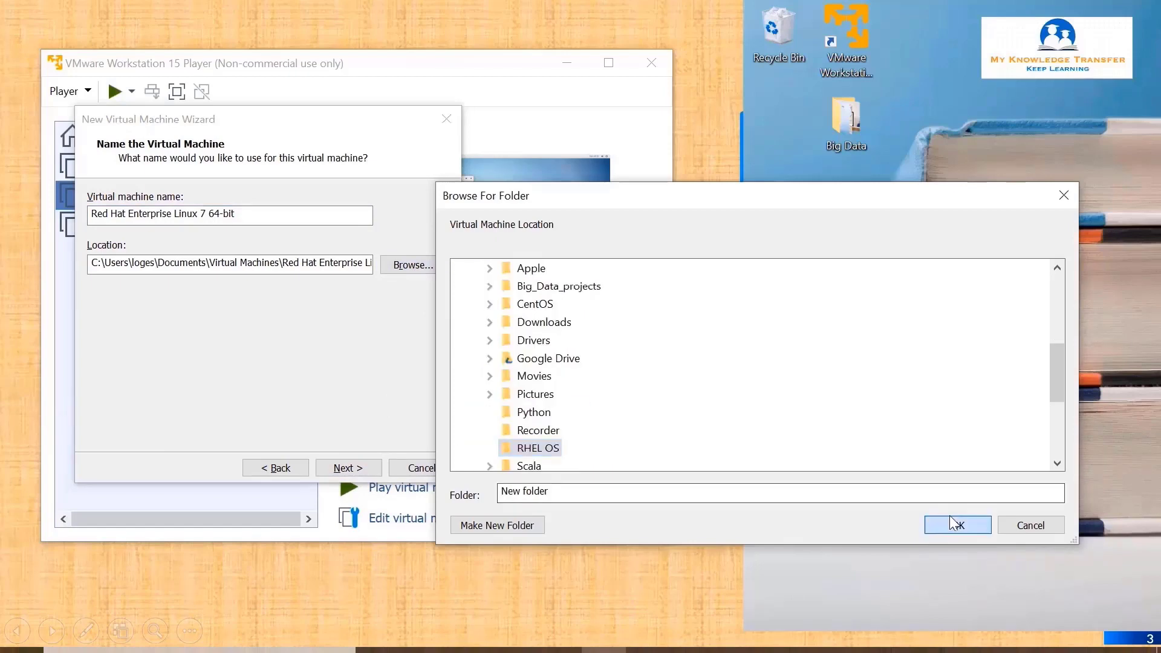
pyautogui.click(953, 524)
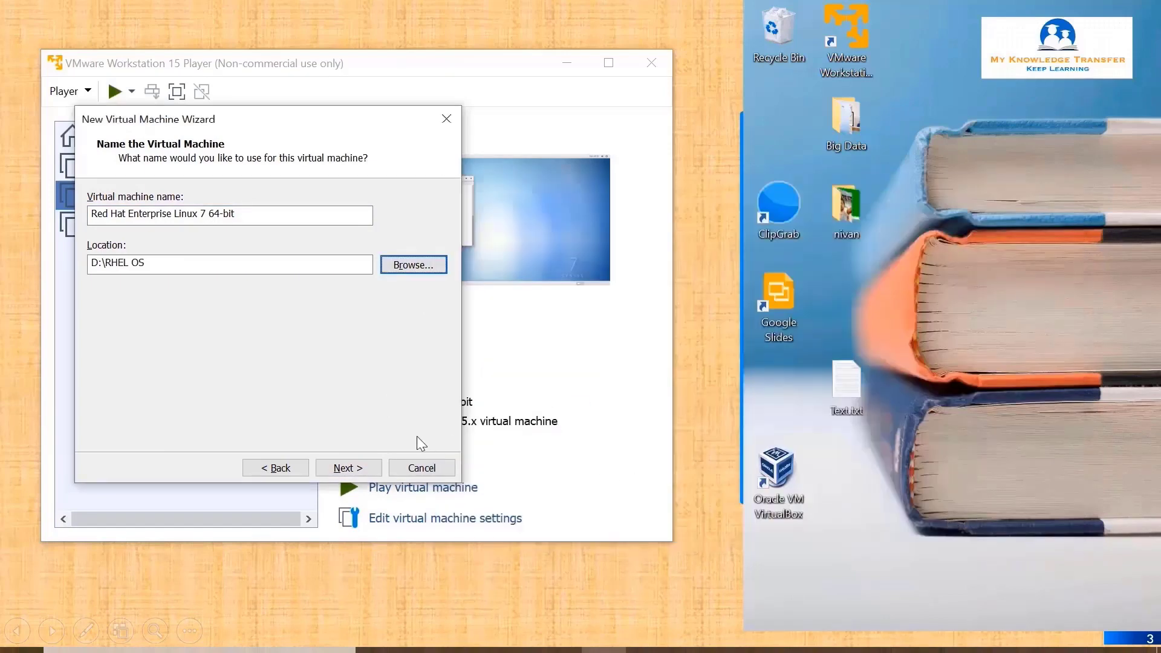
pyautogui.click(348, 467)
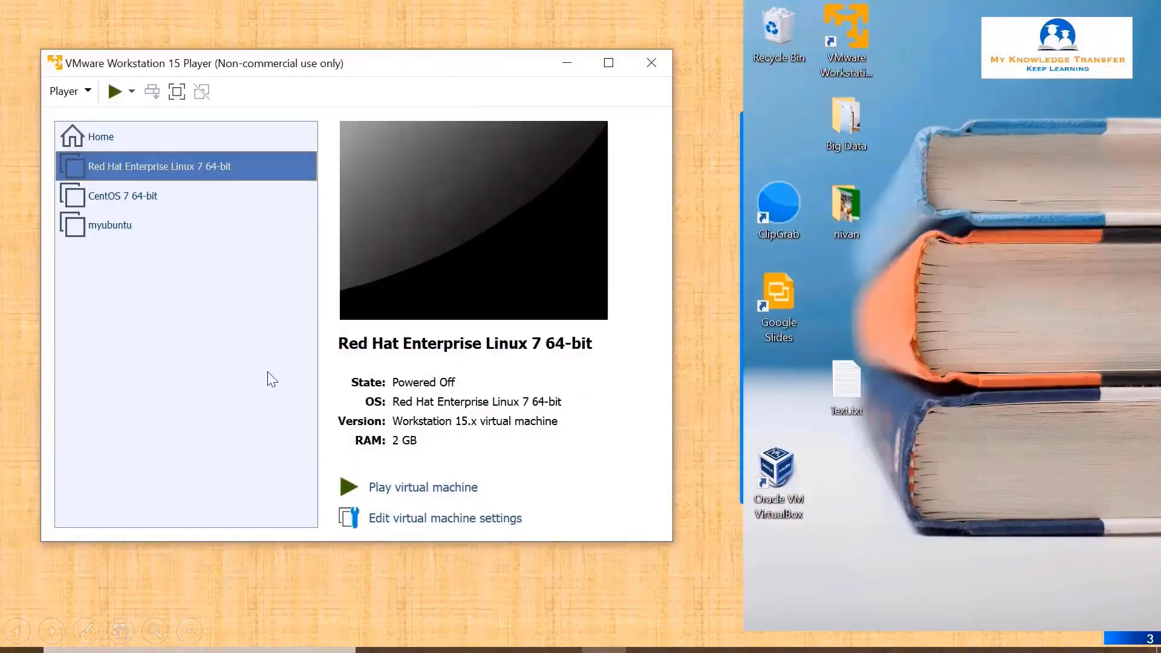
# Point the Red Hat VM's CD/DVD drive to the rhel-server-7.9 ISO file and save the settings.
pyautogui.rightClick(195, 165)
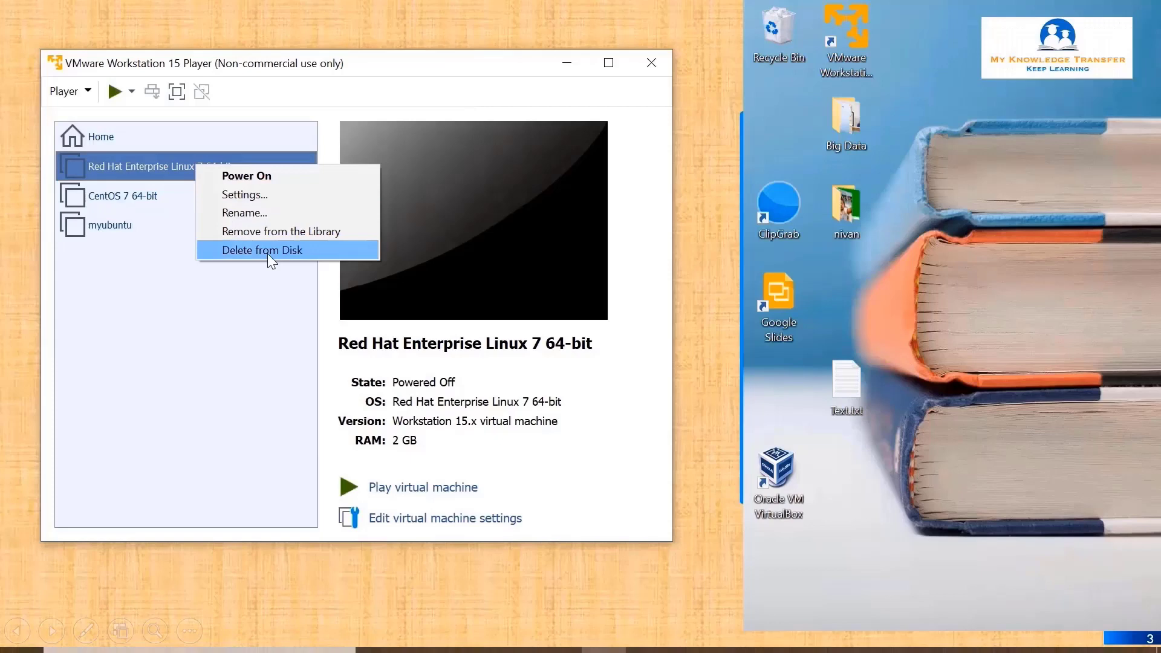
pyautogui.click(242, 195)
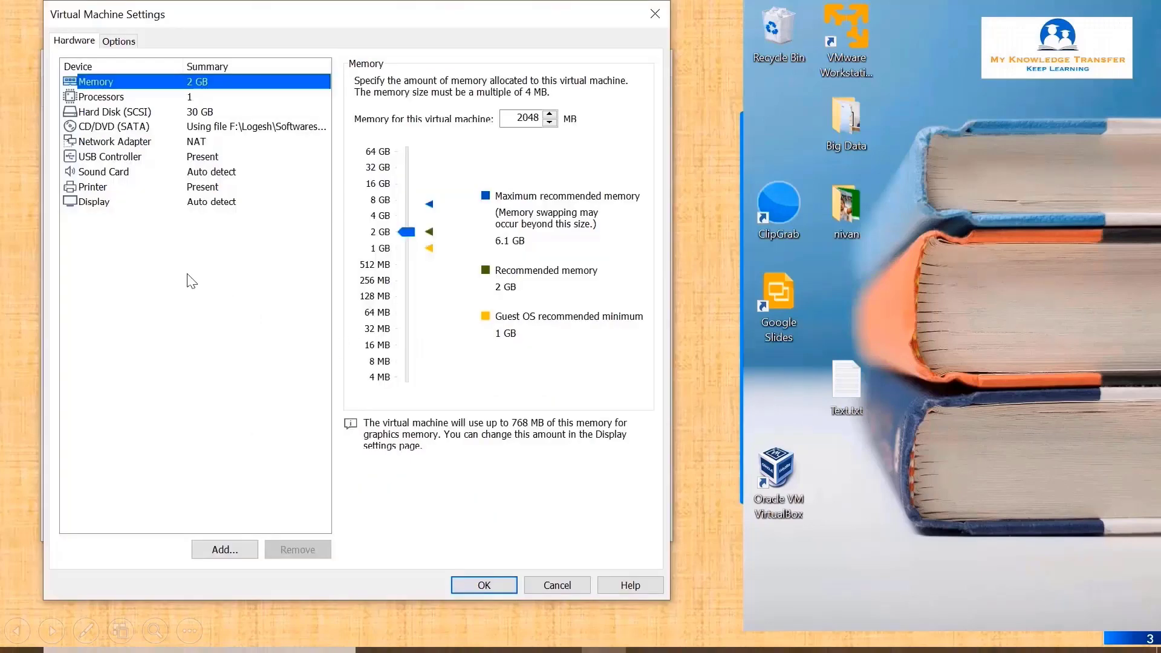
pyautogui.click(192, 99)
pyautogui.click(206, 115)
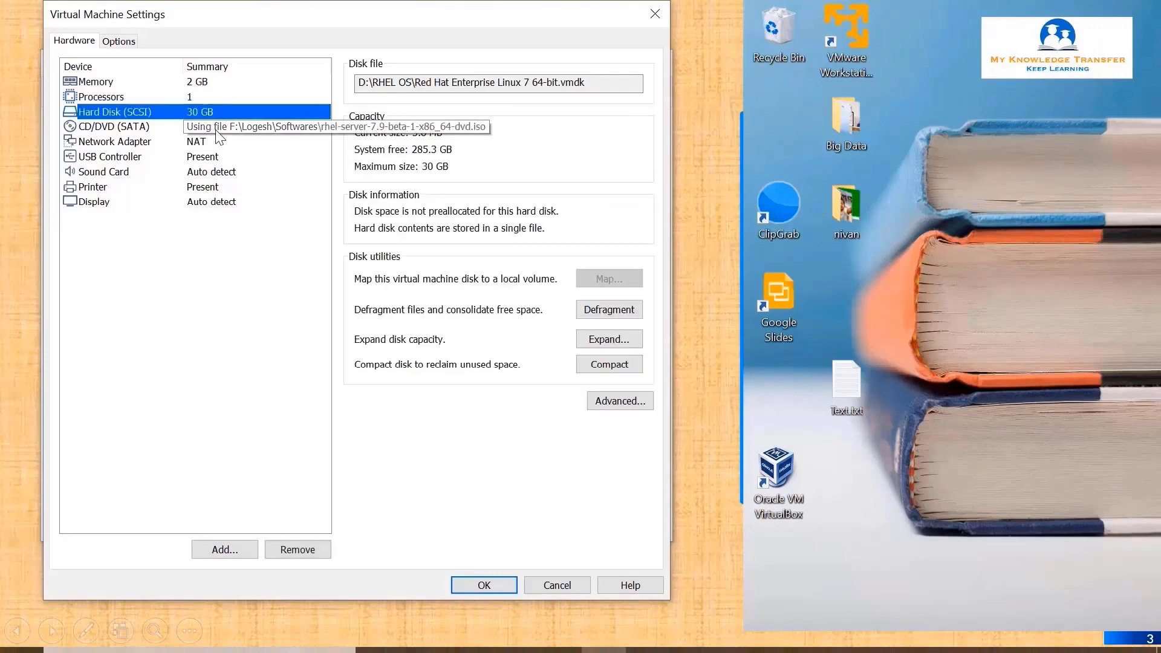
pyautogui.click(216, 128)
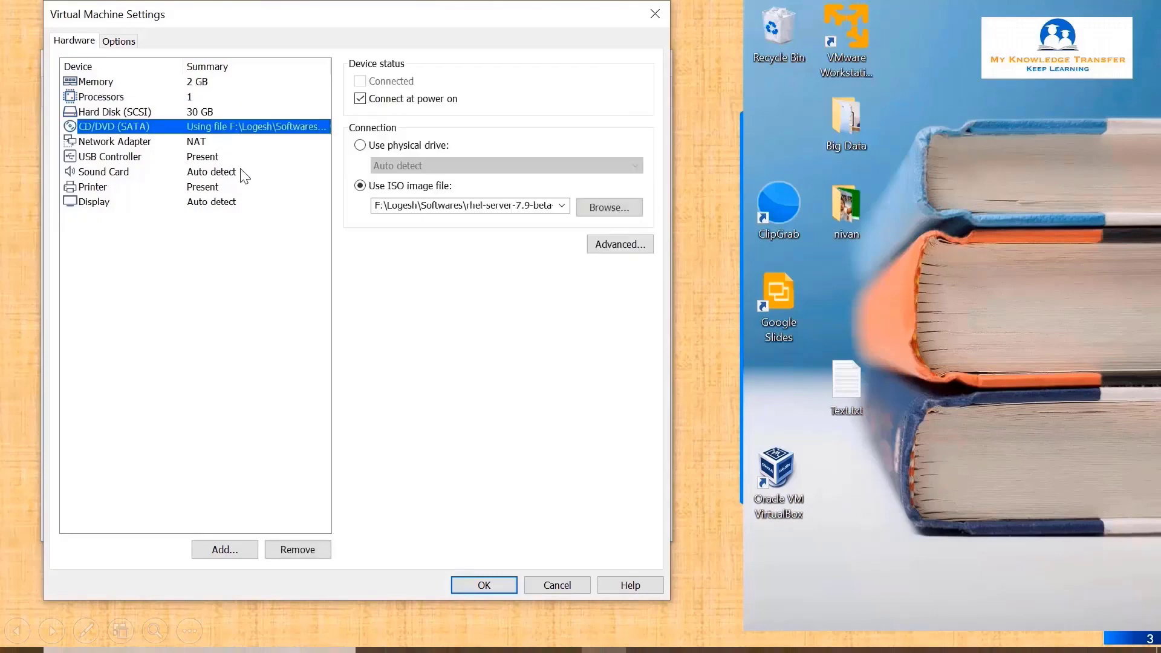
pyautogui.click(605, 207)
pyautogui.doubleClick(280, 161)
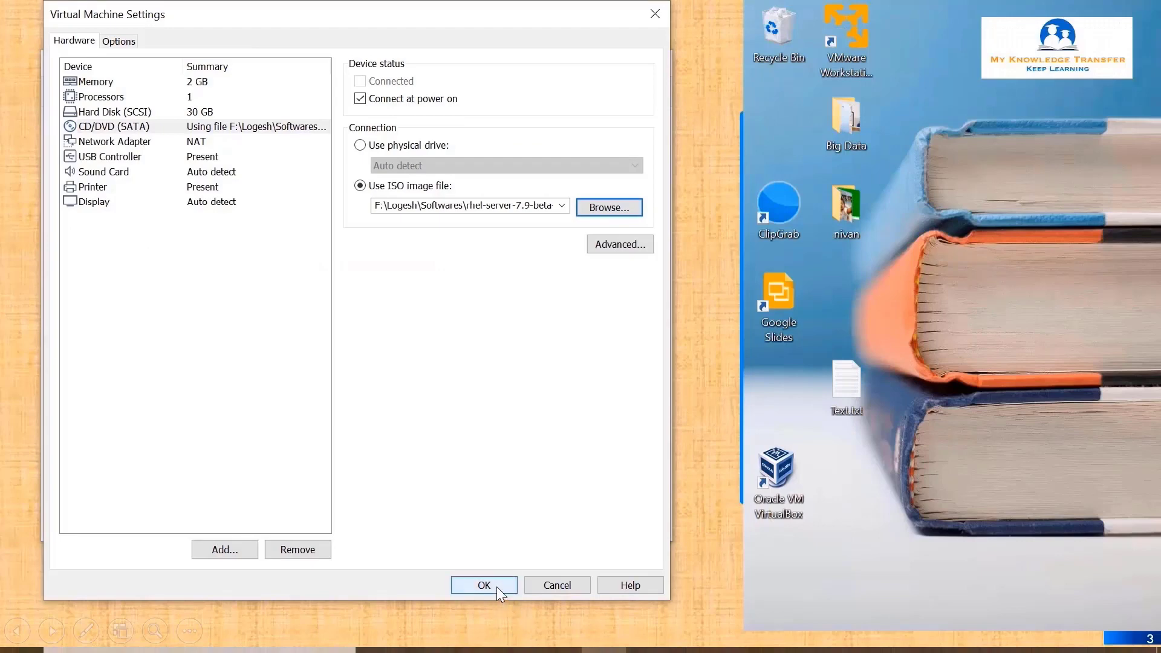
pyautogui.click(497, 586)
# Power on the VM, start the RHEL 7.9 install in English, and dismiss the pre-release warning.
pyautogui.click(426, 500)
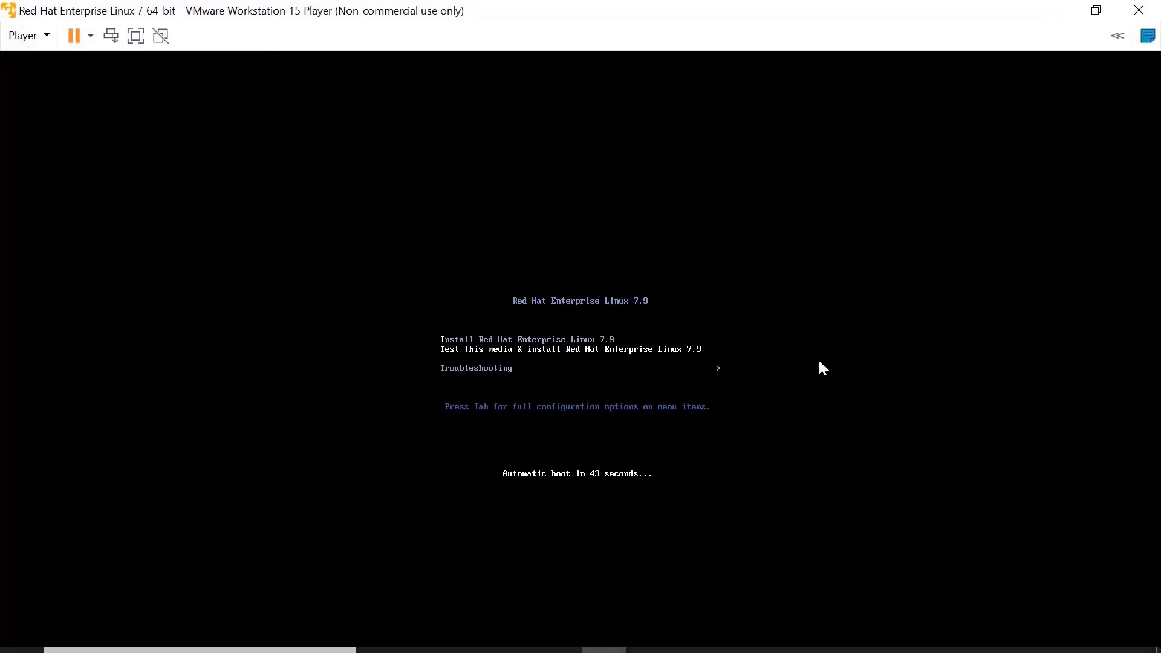
pyautogui.press('Return')
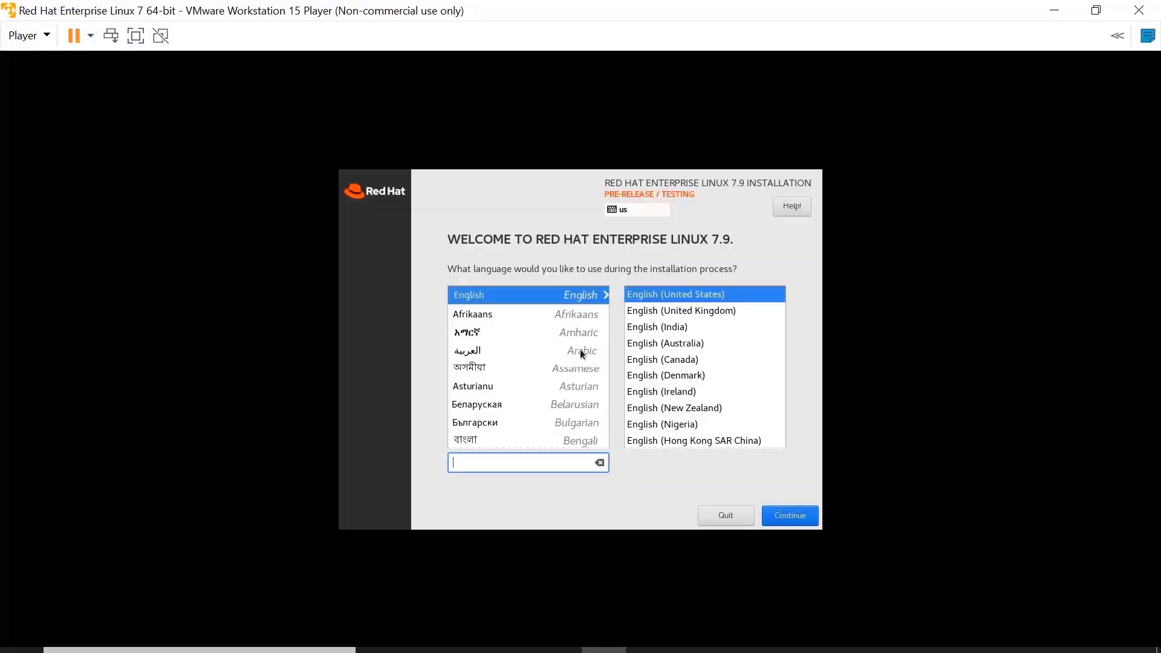
pyautogui.click(788, 514)
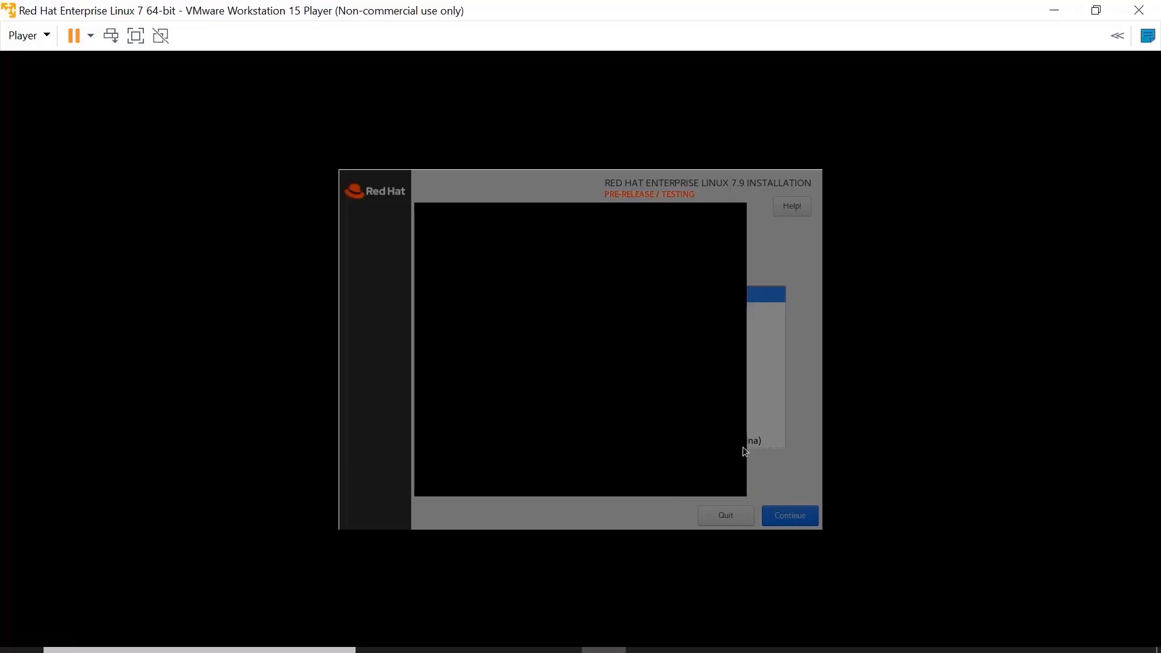
pyautogui.click(744, 450)
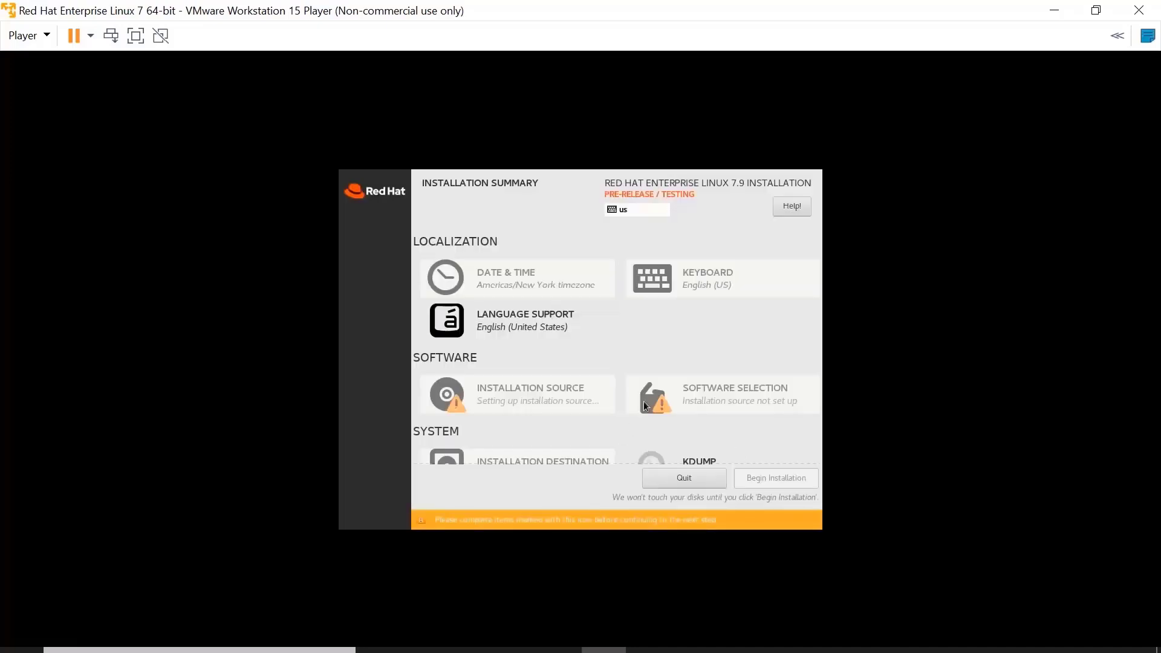
# Set the timezone to Asia/Kolkata, keeping the English (US) keyboard and auto-detected installation source.
pyautogui.click(504, 284)
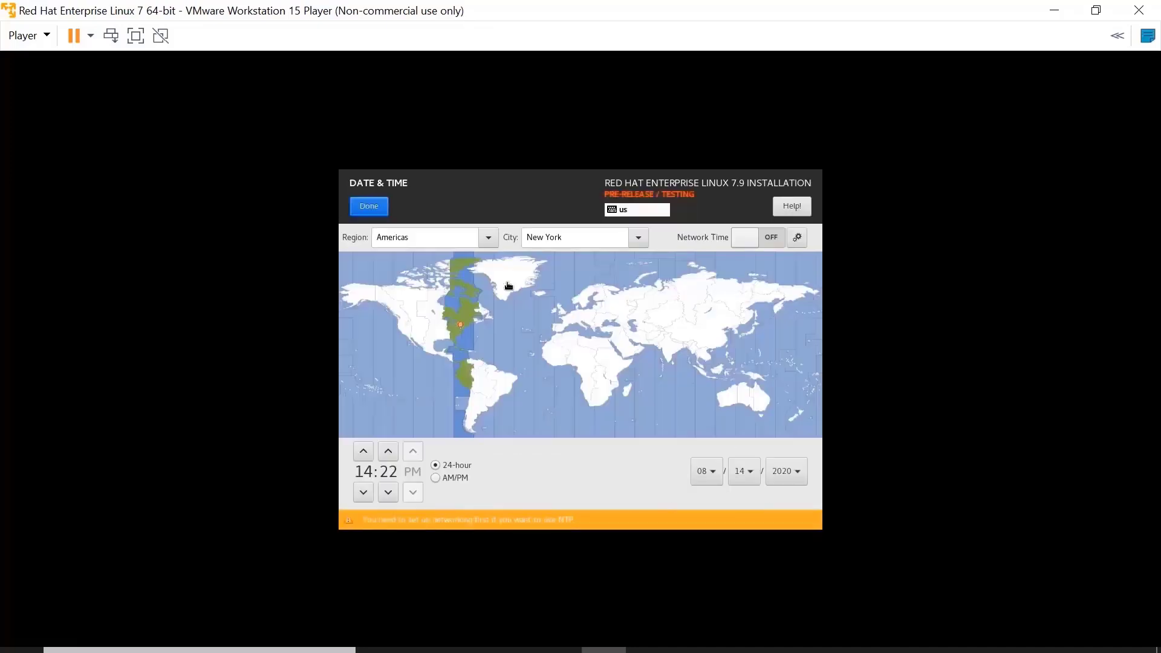
pyautogui.click(672, 357)
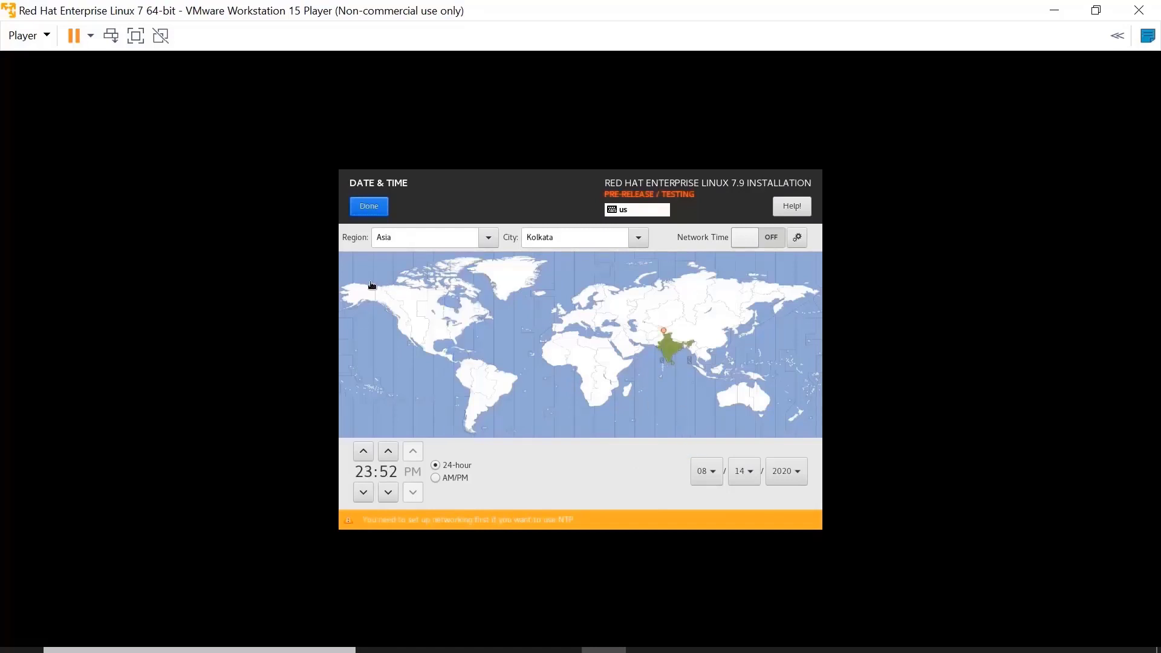
pyautogui.click(368, 219)
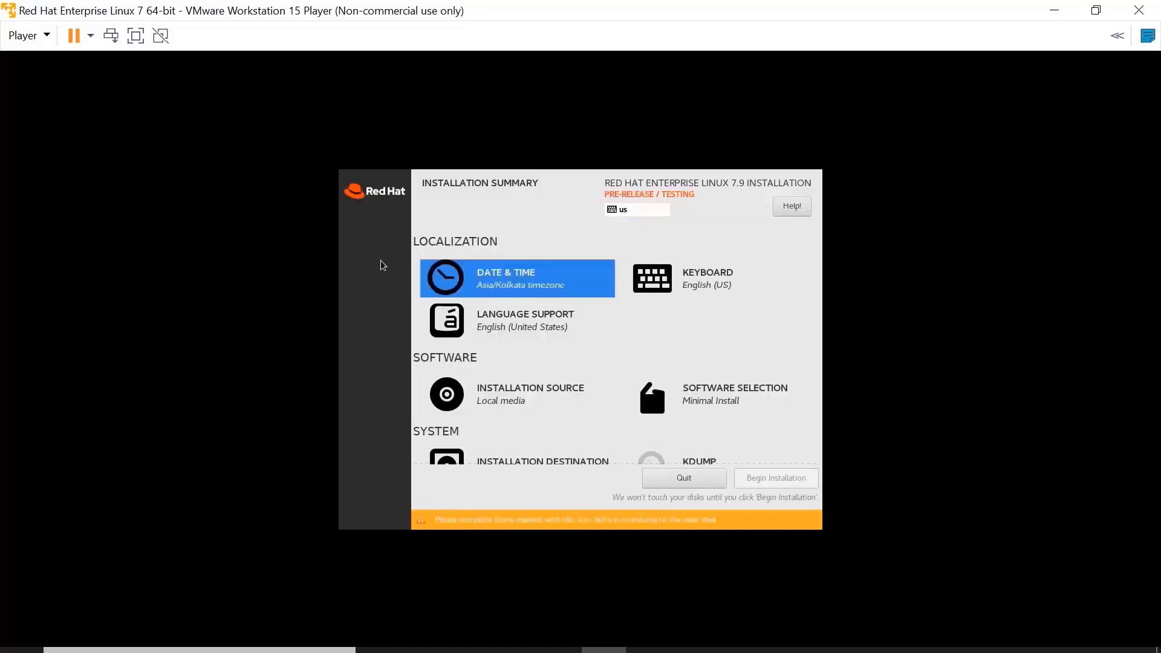
pyautogui.click(697, 279)
pyautogui.click(373, 213)
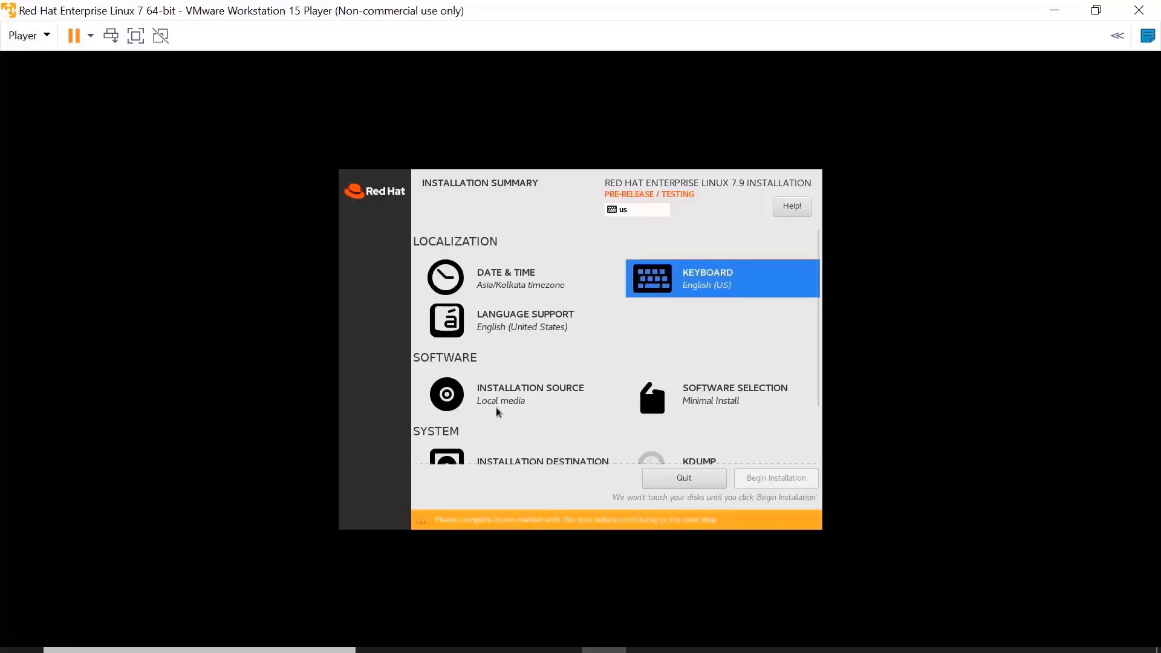
pyautogui.click(525, 393)
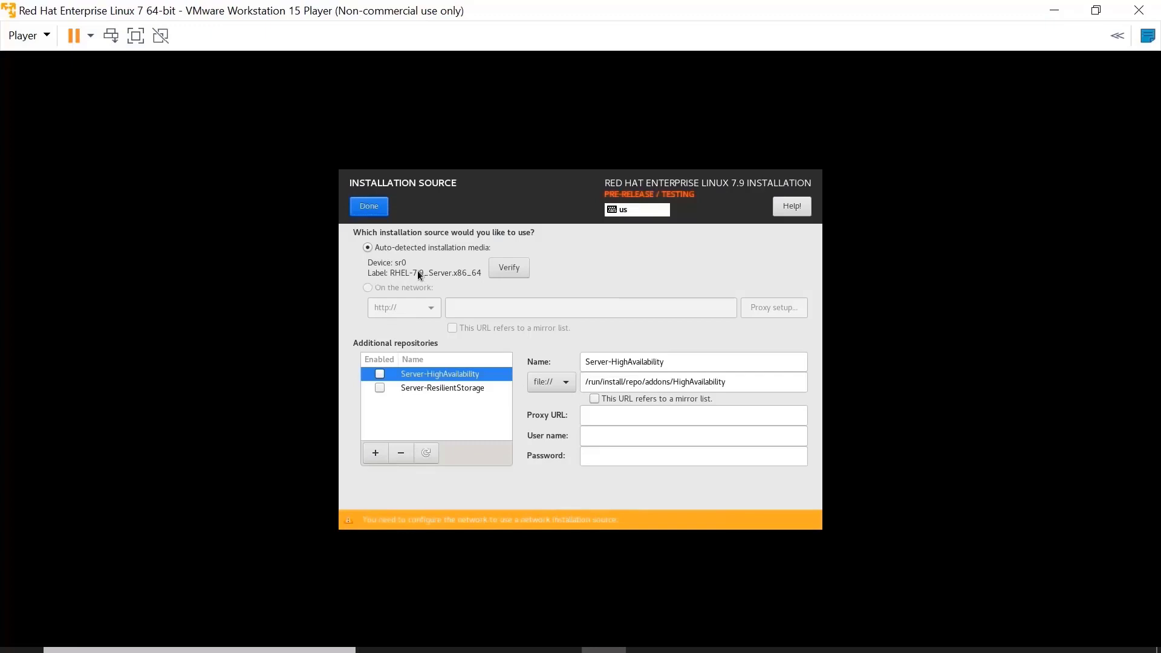
pyautogui.click(363, 208)
pyautogui.click(728, 389)
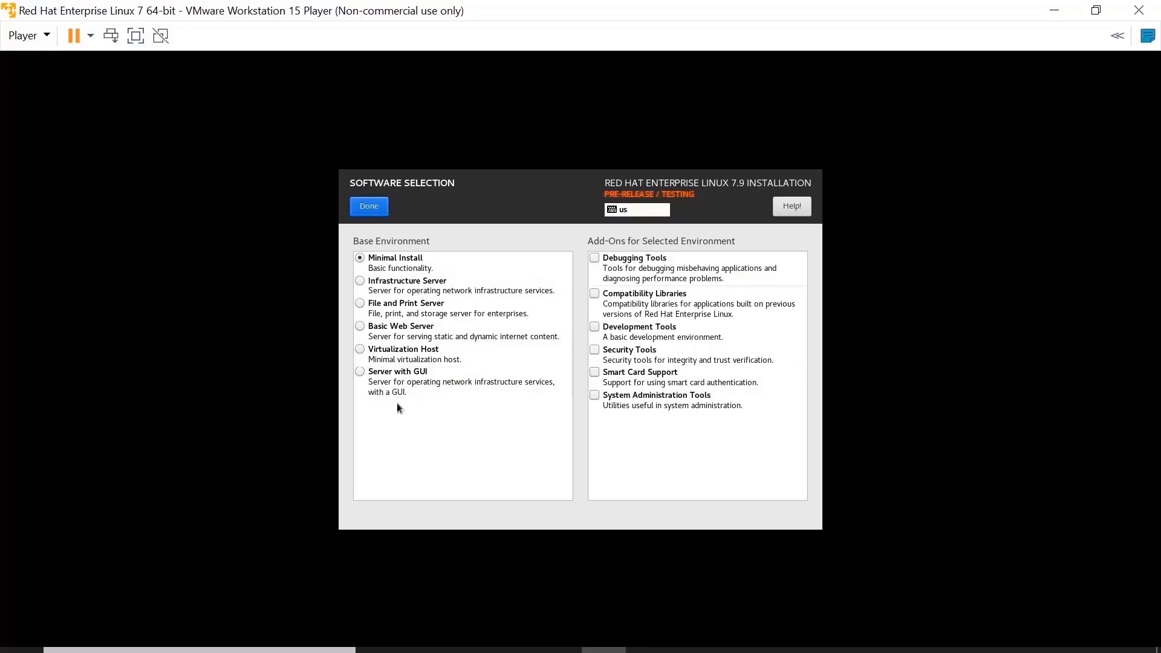
# Pick Server with GUI as the base environment and keep automatic partitioning on the 30 GiB disk.
pyautogui.click(396, 377)
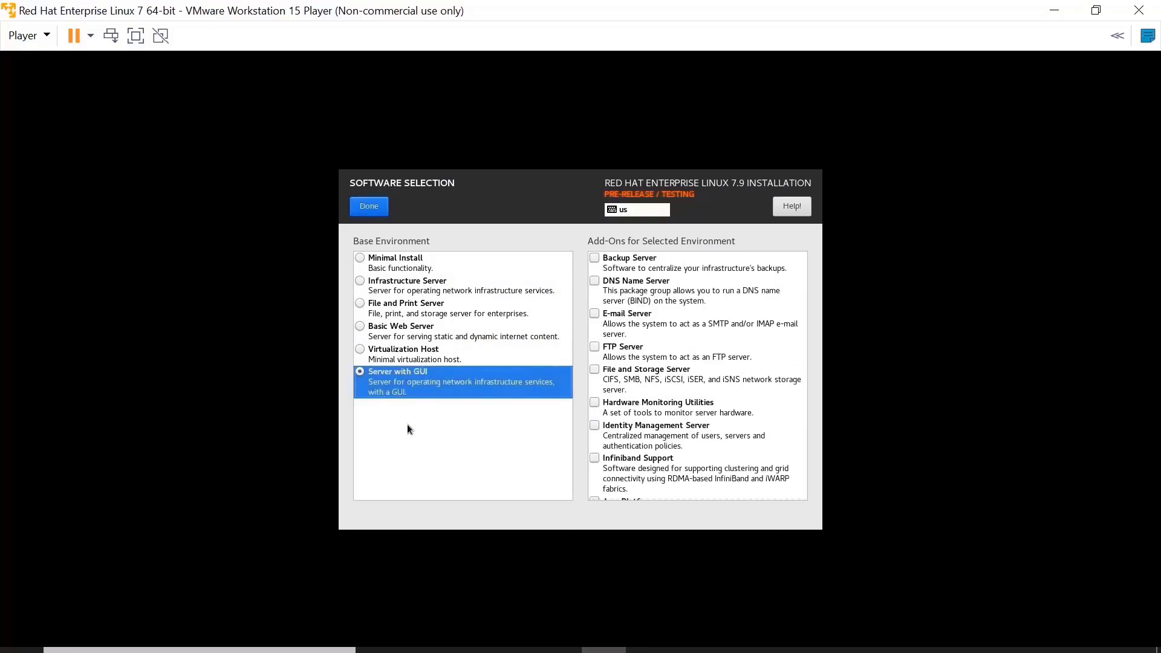
pyautogui.click(368, 210)
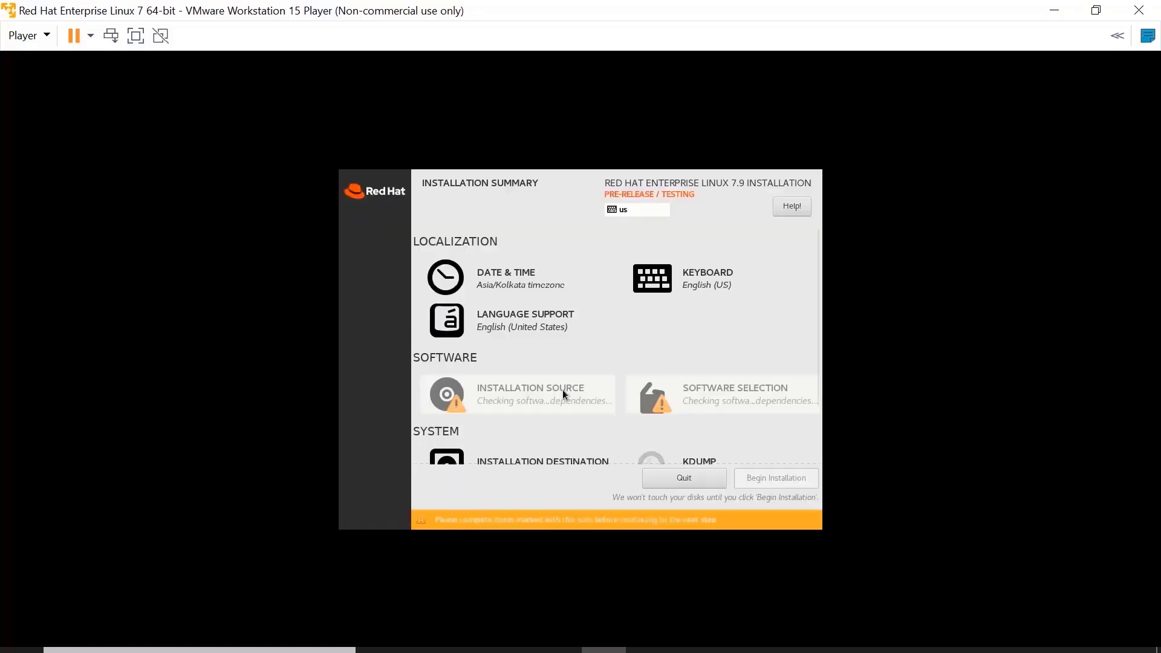
pyautogui.scroll(-1, 649, 444)
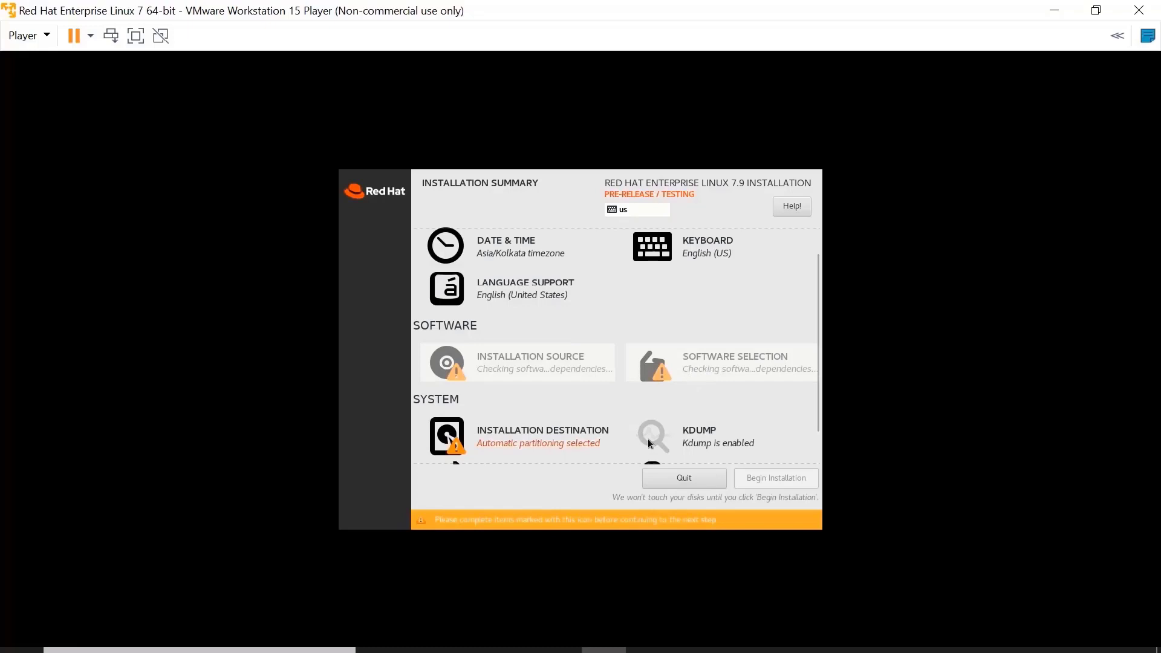
pyautogui.click(550, 441)
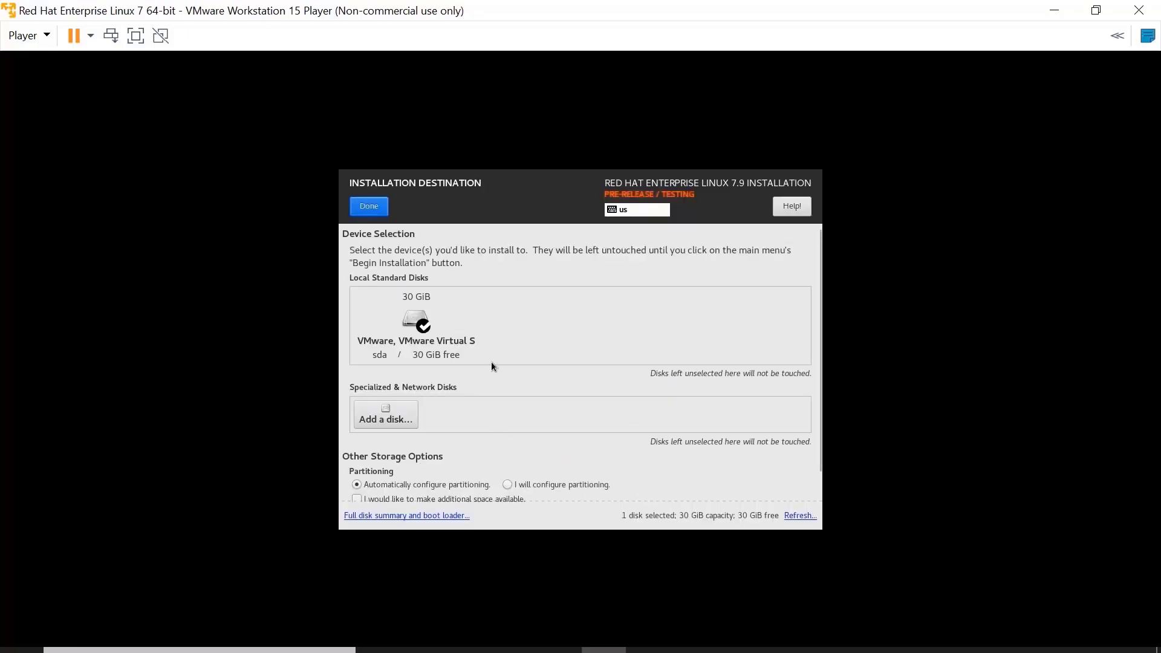
pyautogui.click(369, 207)
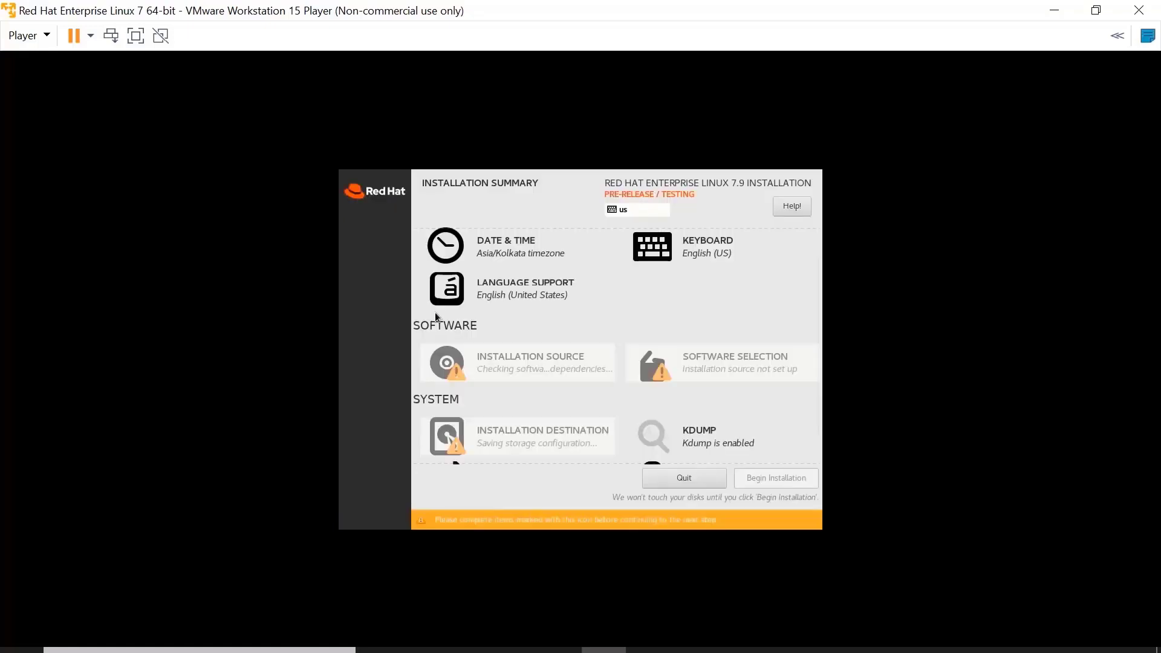
pyautogui.scroll(-1, 709, 408)
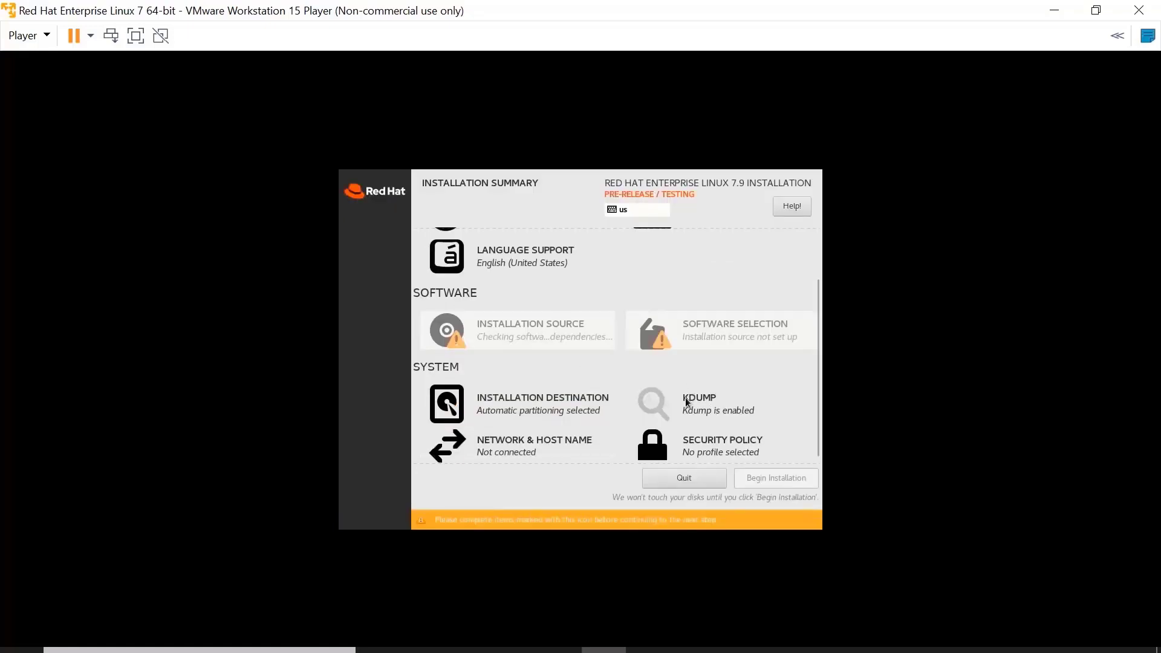
# Turn on the Ethernet connection in Network & Host Name.
pyautogui.click(509, 448)
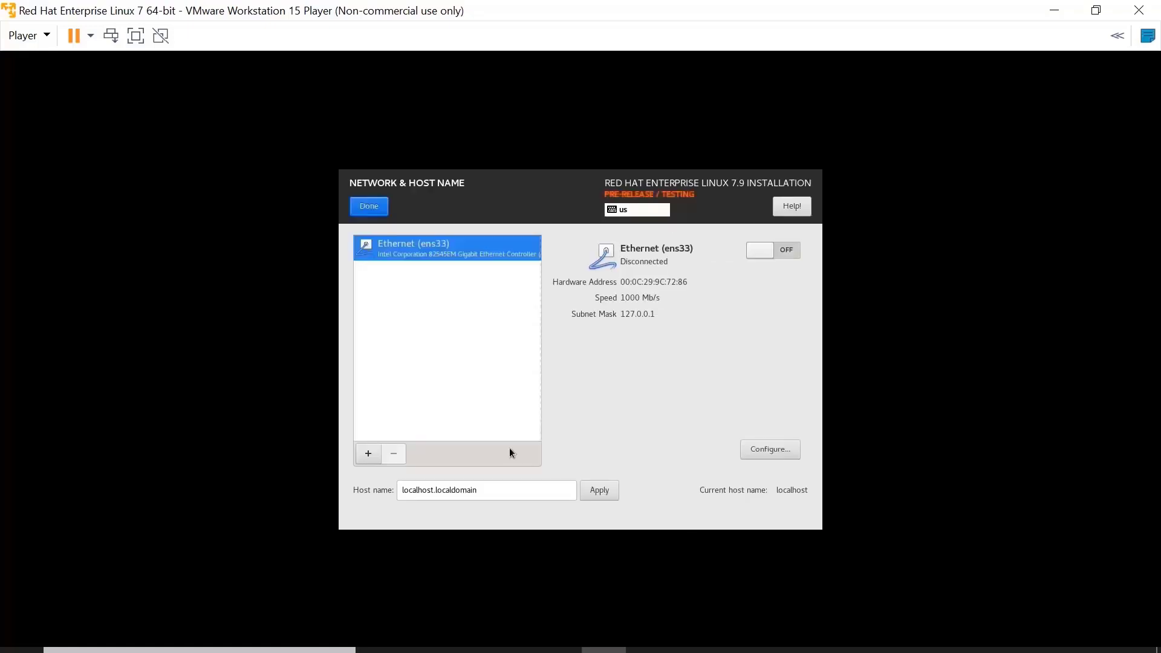
pyautogui.click(764, 252)
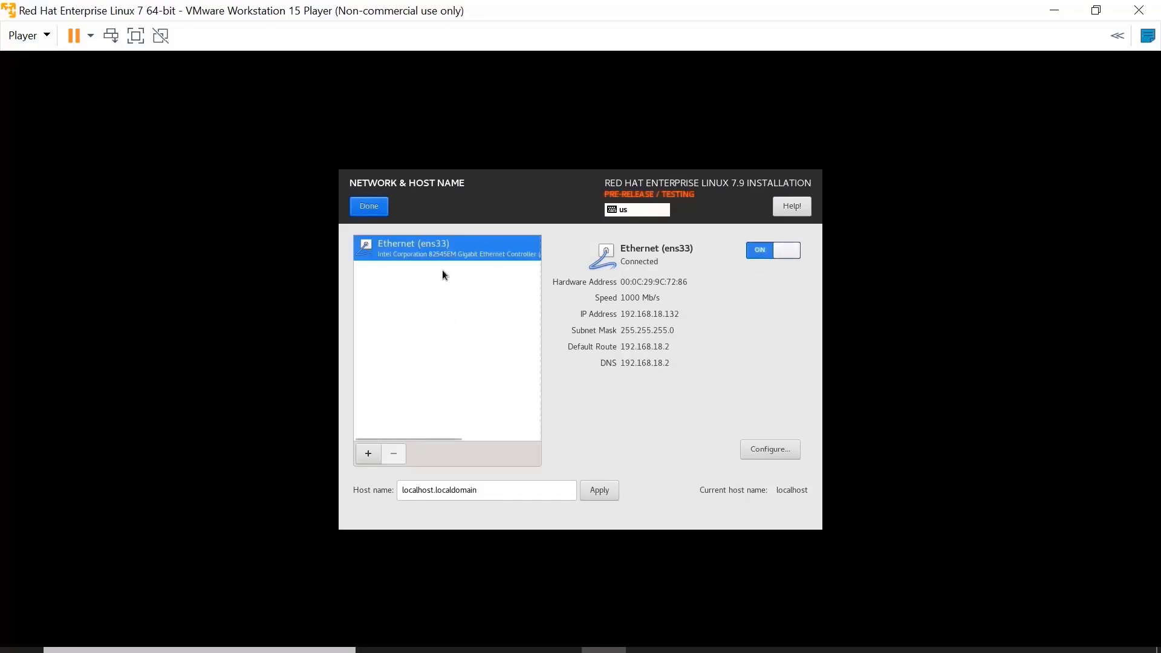
pyautogui.click(379, 207)
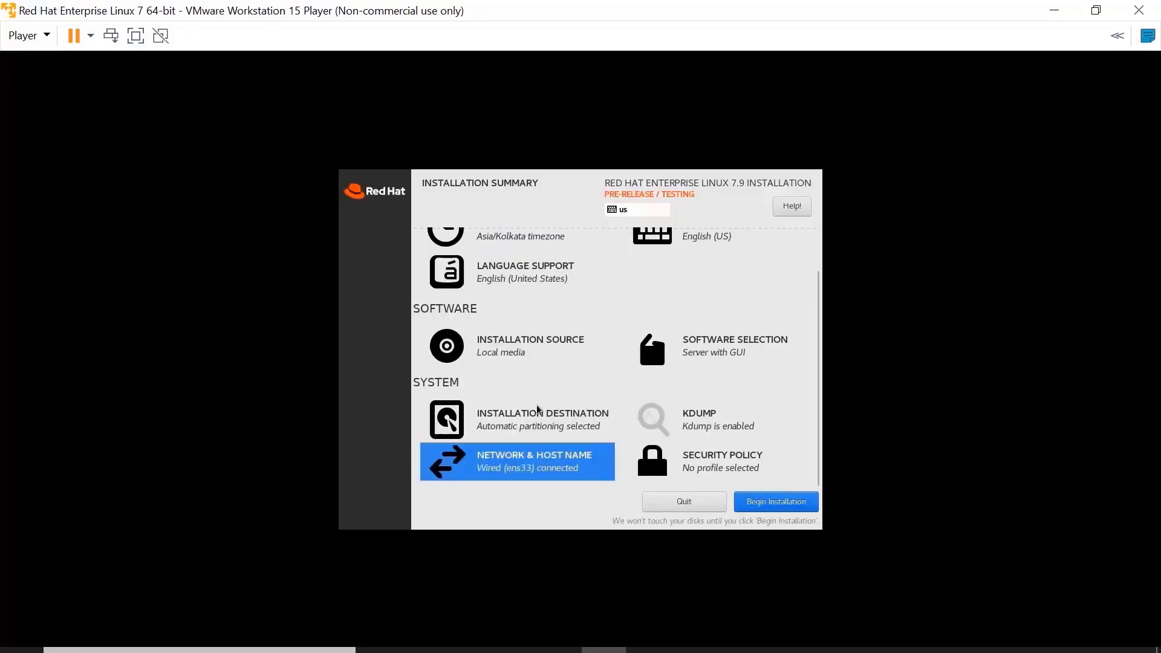
# Leave the security policy without a profile and review the installation summary.
pyautogui.click(716, 466)
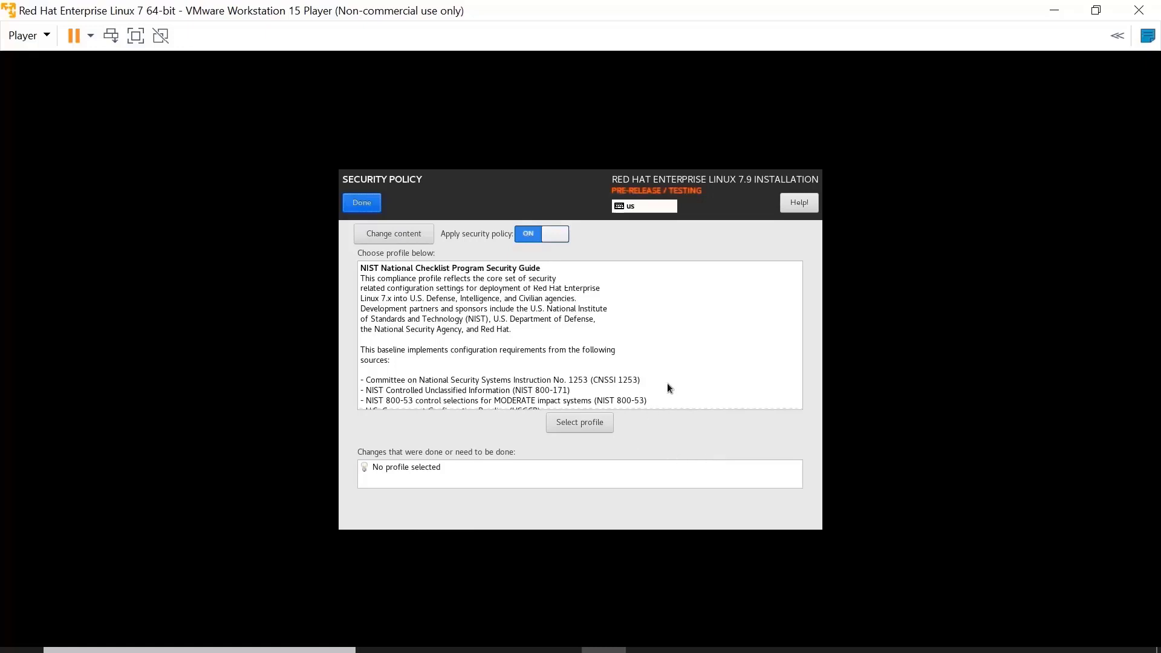
pyautogui.click(362, 203)
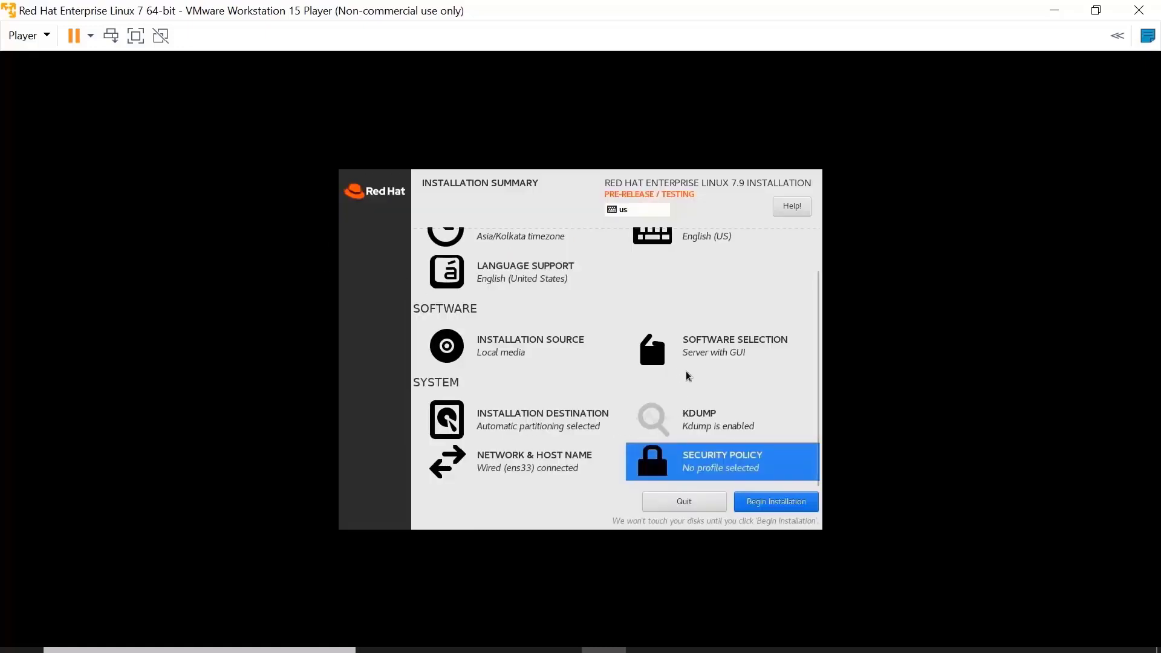
pyautogui.scroll(2, 685, 374)
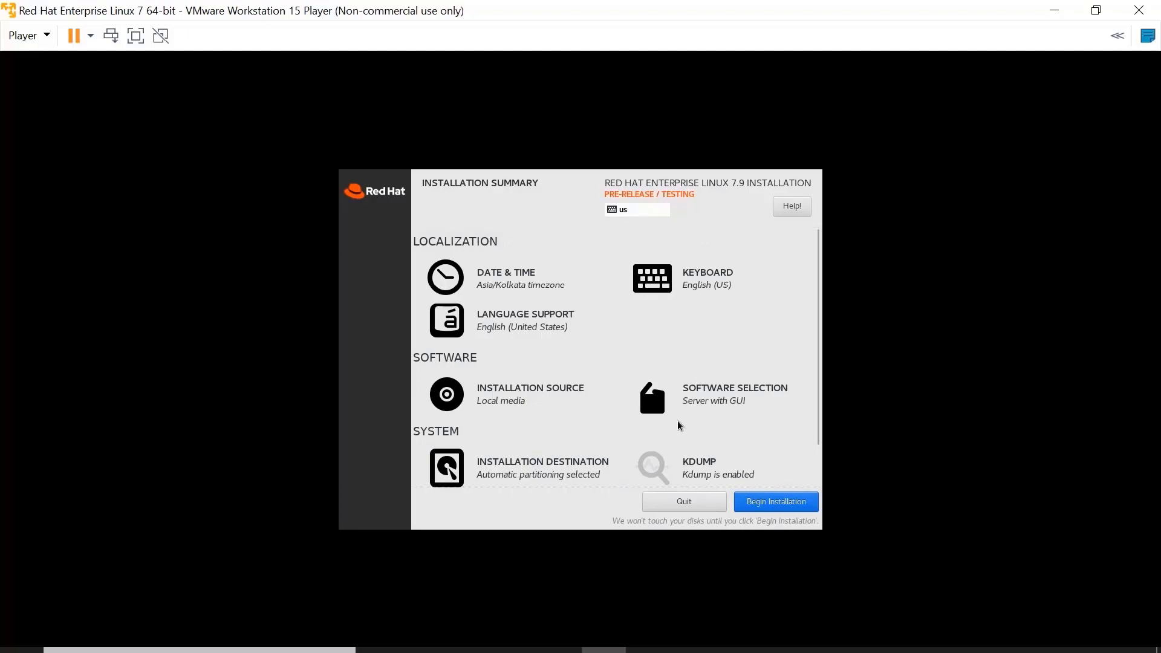
pyautogui.press('alt')
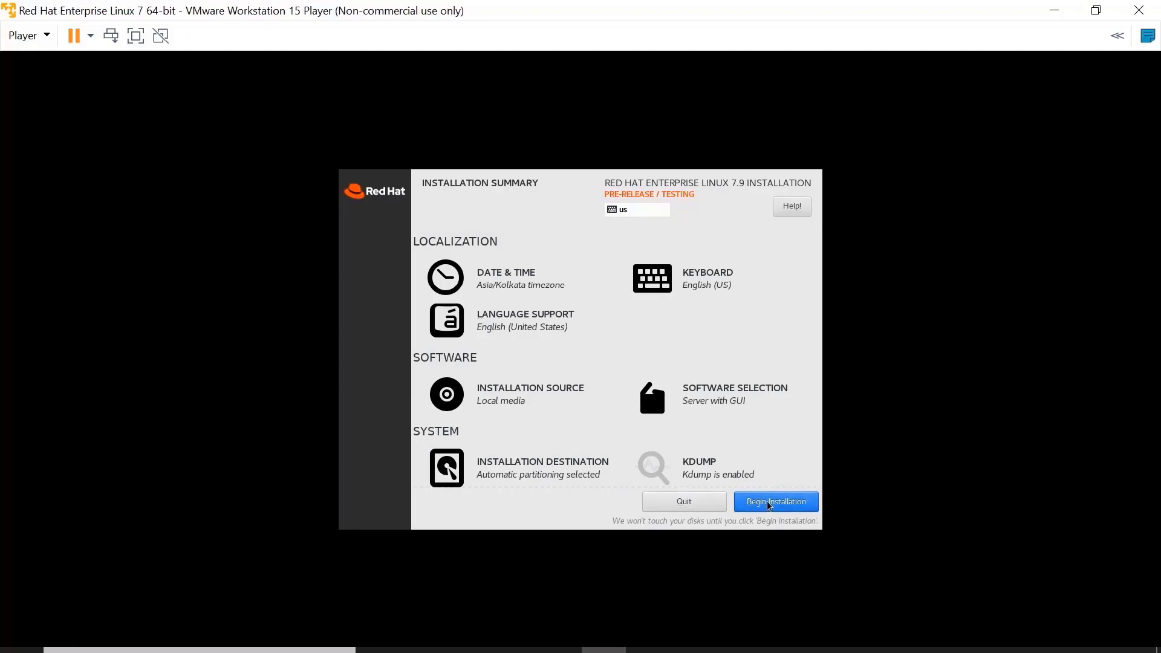
pyautogui.press('alt')
# Begin the installation and set and confirm the root password.
pyautogui.click(772, 504)
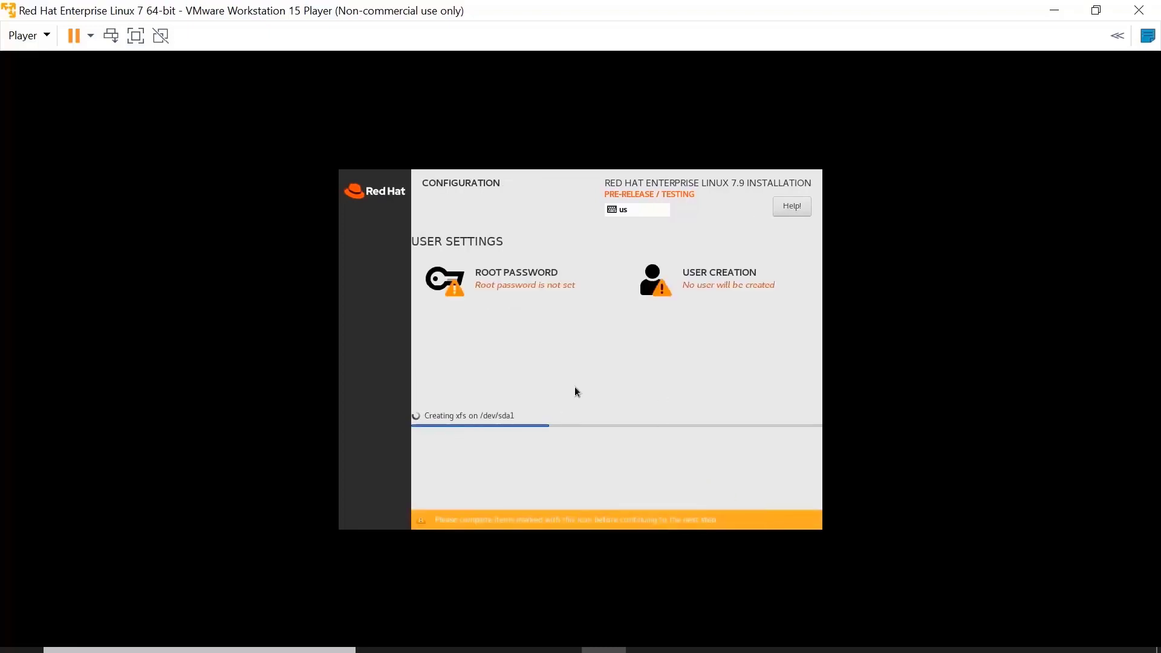
pyautogui.click(505, 279)
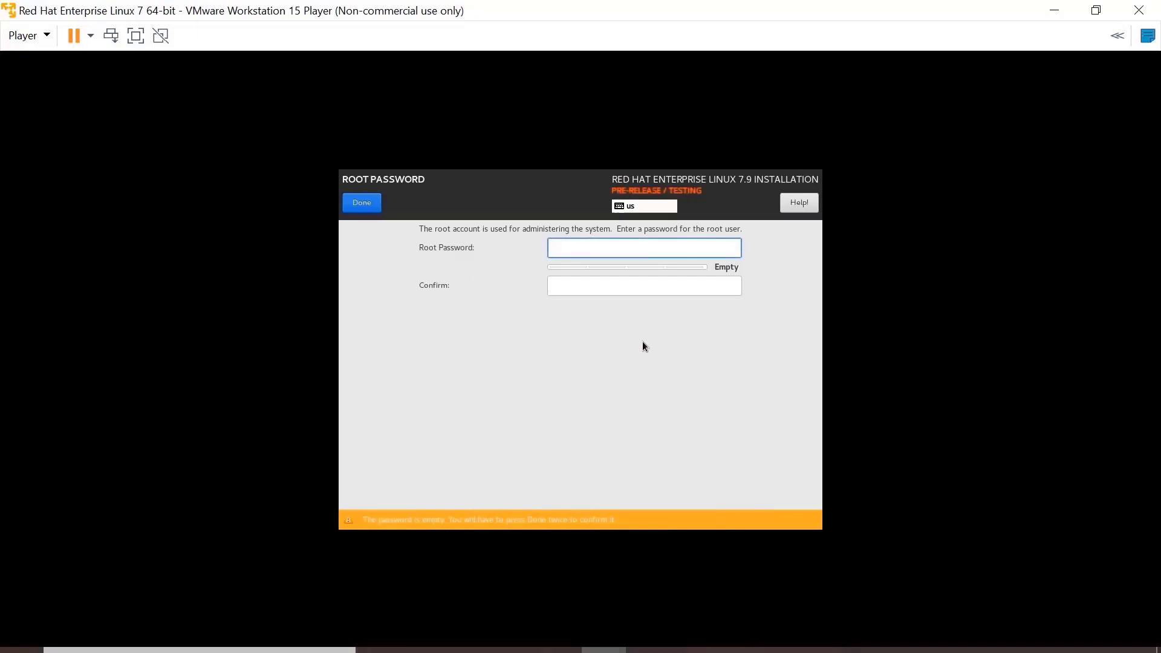
pyautogui.write('red')
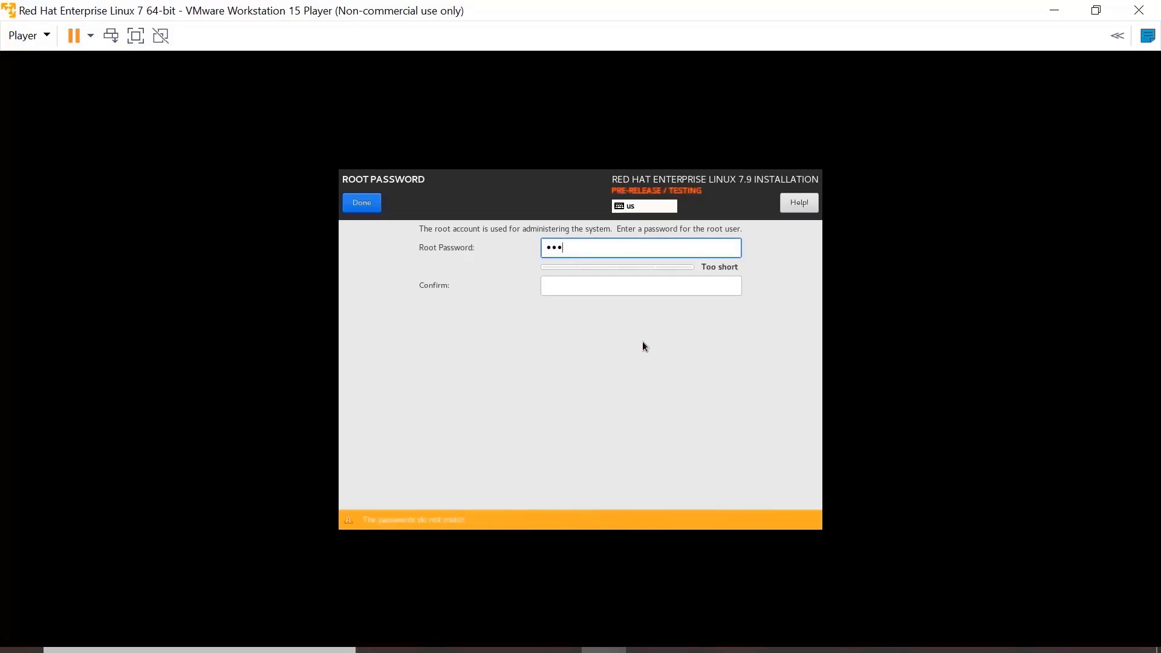
pyautogui.write('hat@123')
pyautogui.press('Tab')
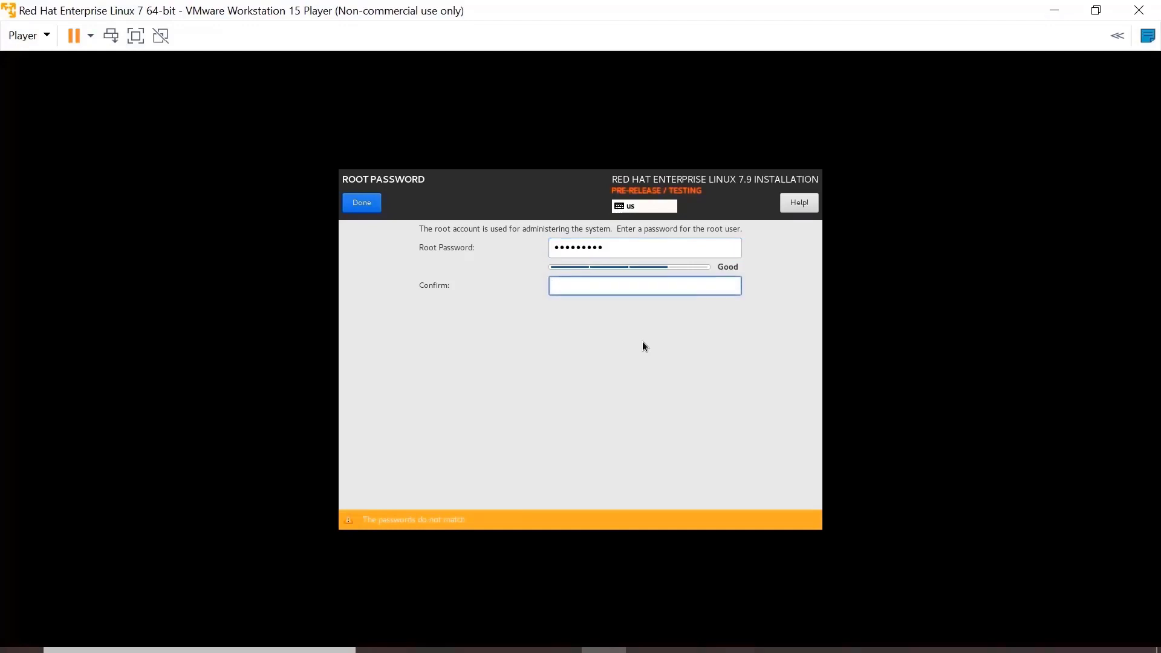
pyautogui.write('redhat@123')
pyautogui.click(369, 209)
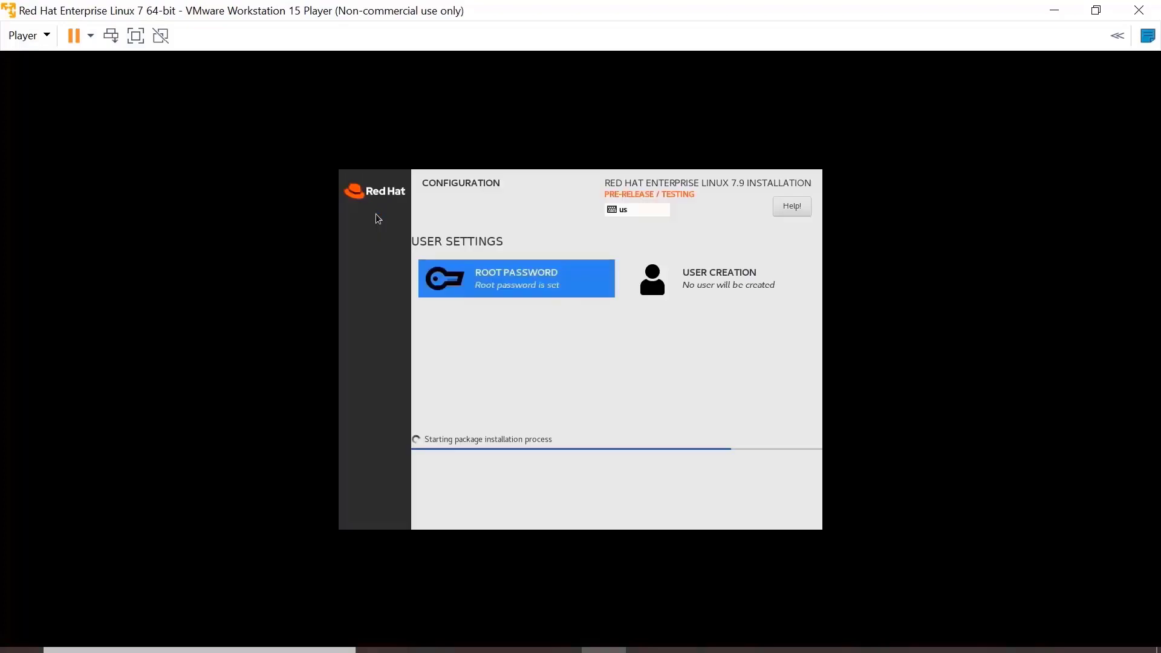
# Create a regular user with a username and password, accepting the weak-password warning.
pyautogui.click(728, 280)
pyautogui.write('mykttamil')
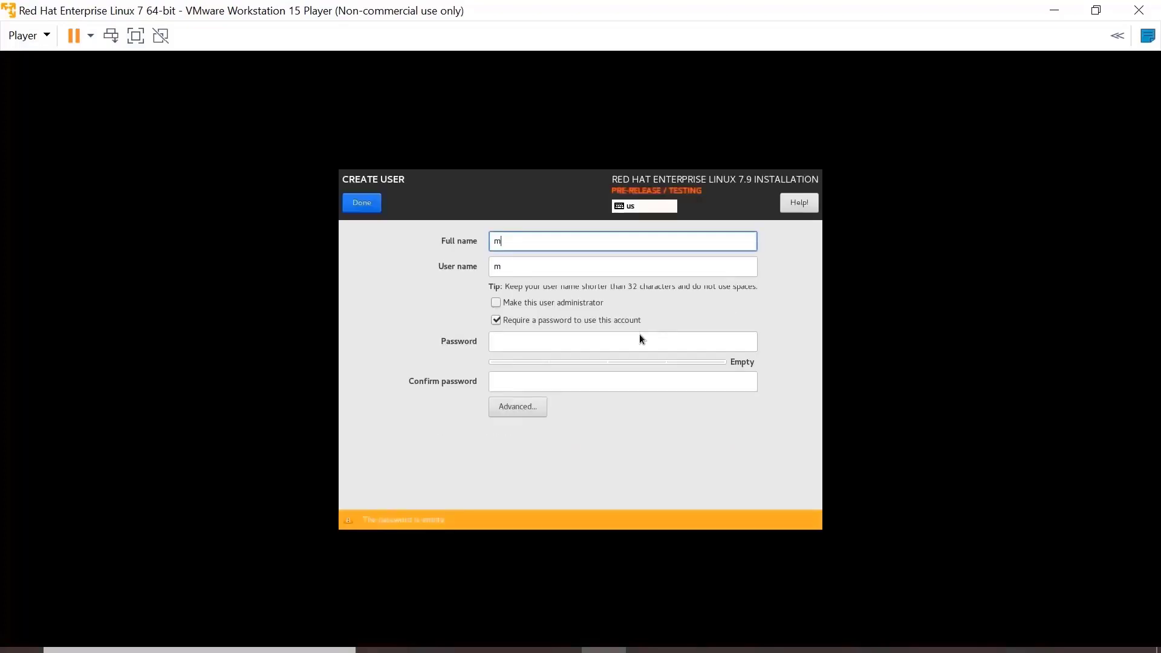
pyautogui.press('Tab')
pyautogui.press('Tab')
pyautogui.press('Tab')
pyautogui.press('Tab')
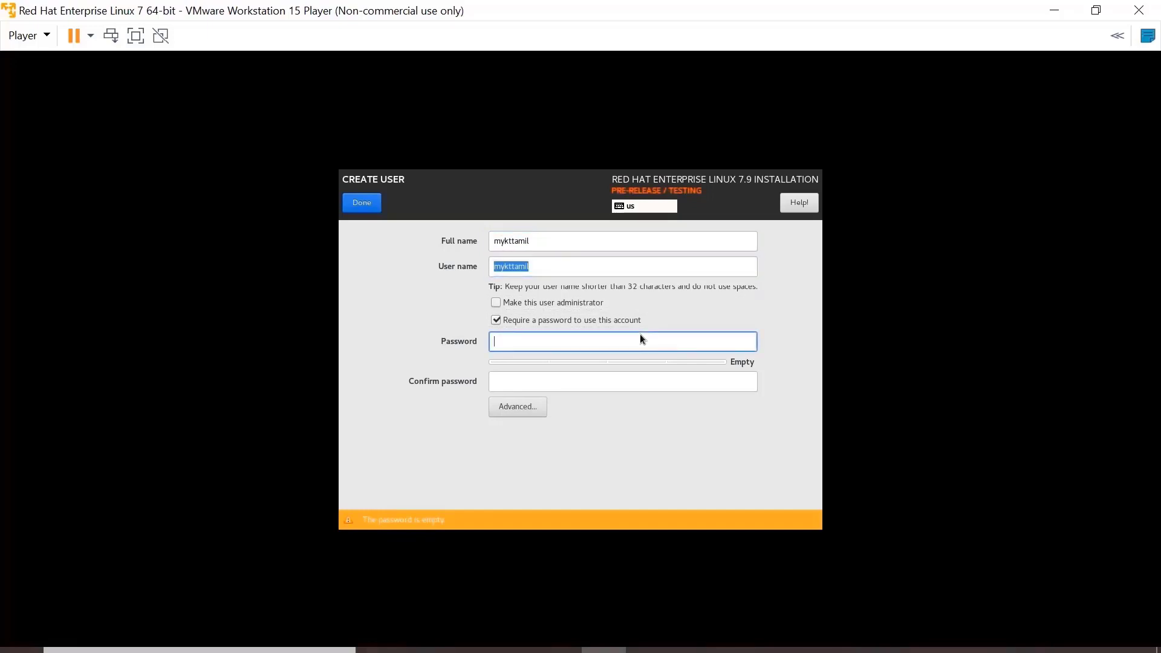
pyautogui.write('•••••••••')
pyautogui.press('Tab')
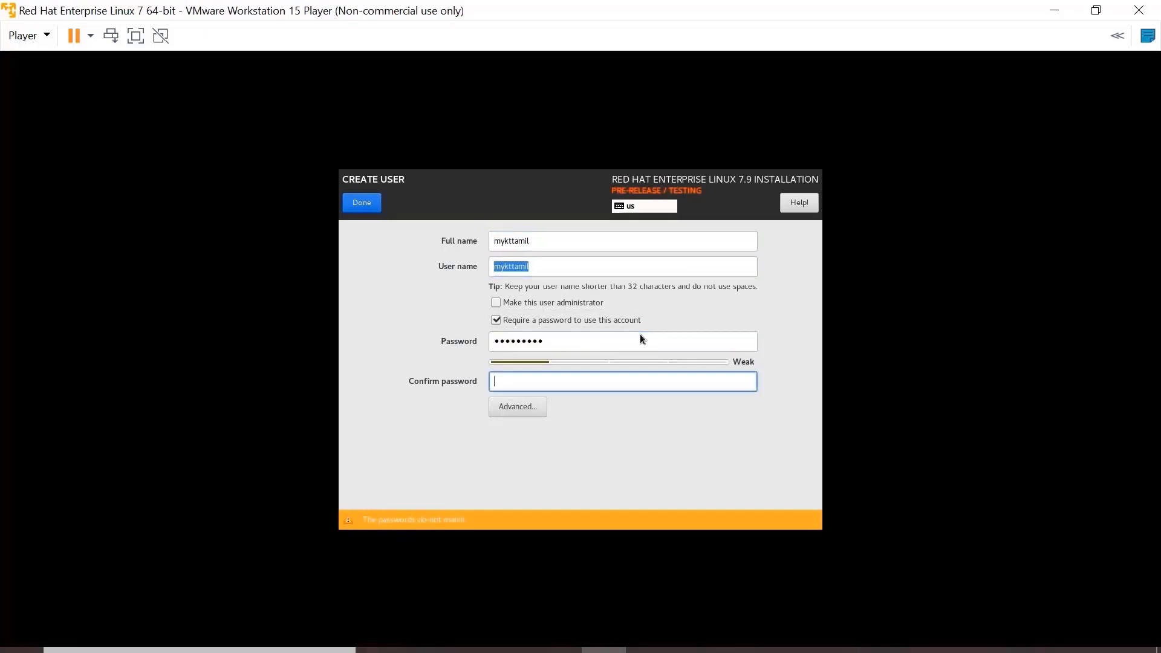
pyautogui.write('•••••••••')
pyautogui.click(360, 209)
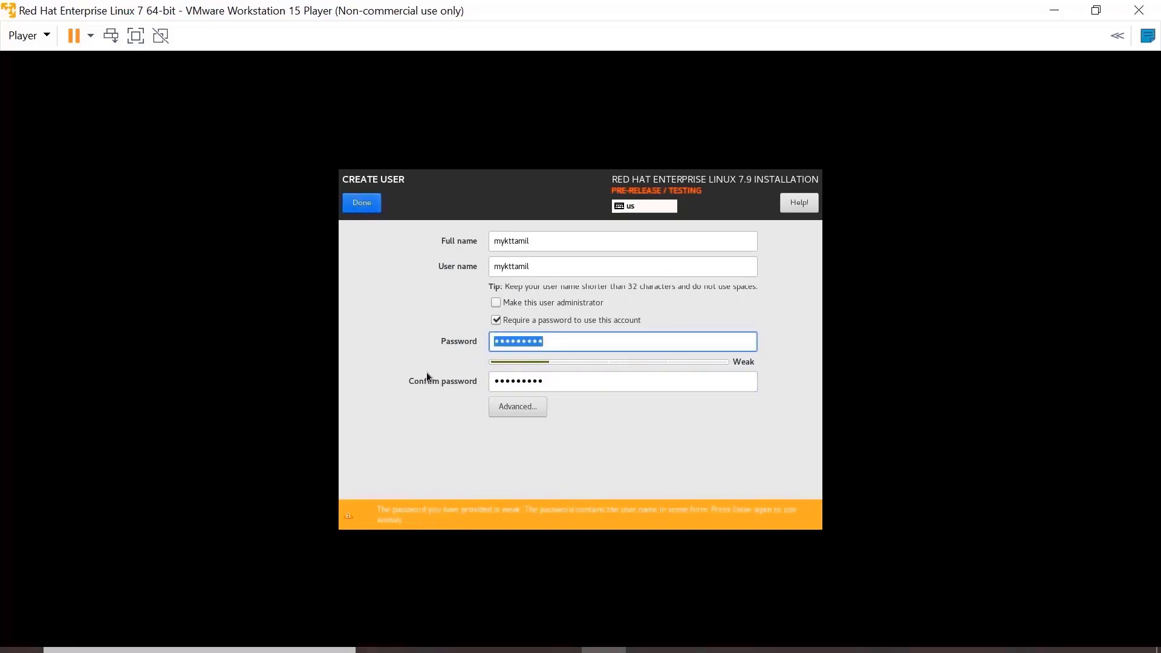
pyautogui.click(366, 205)
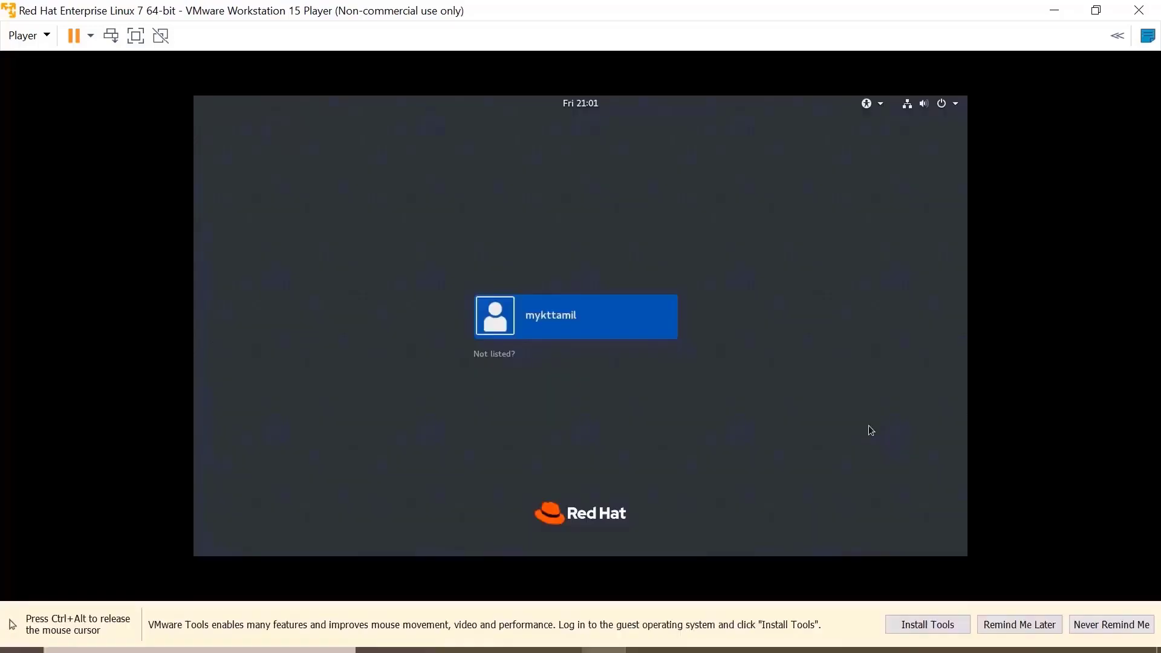
# Sign in as the newly created user by entering its password at the login screen.
pyautogui.click(561, 317)
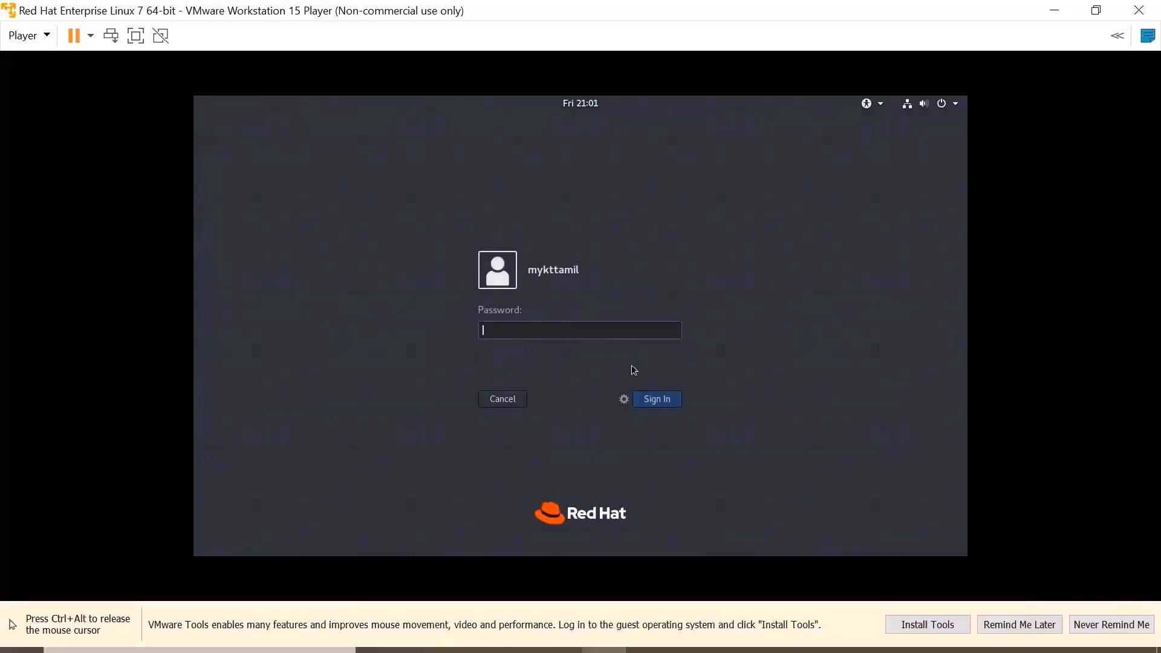
pyautogui.write('•••')
pyautogui.press('Return')
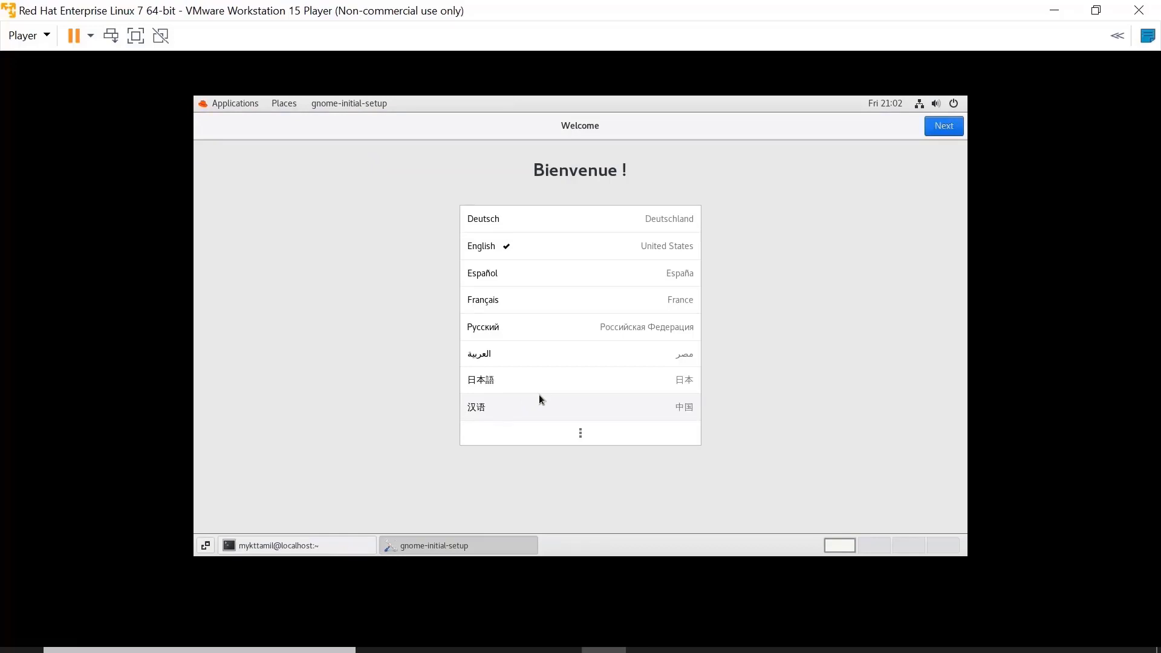
# Keep English language and English (US) keyboard, turn location services off, and skip online accounts.
pyautogui.click(562, 243)
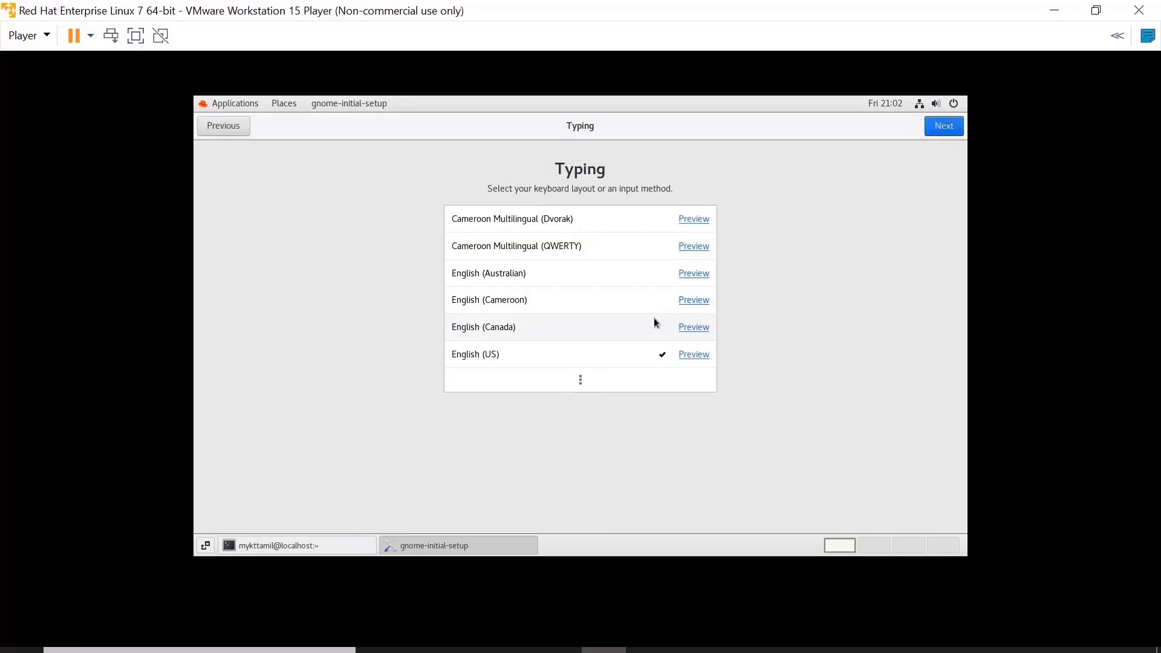
pyautogui.click(537, 361)
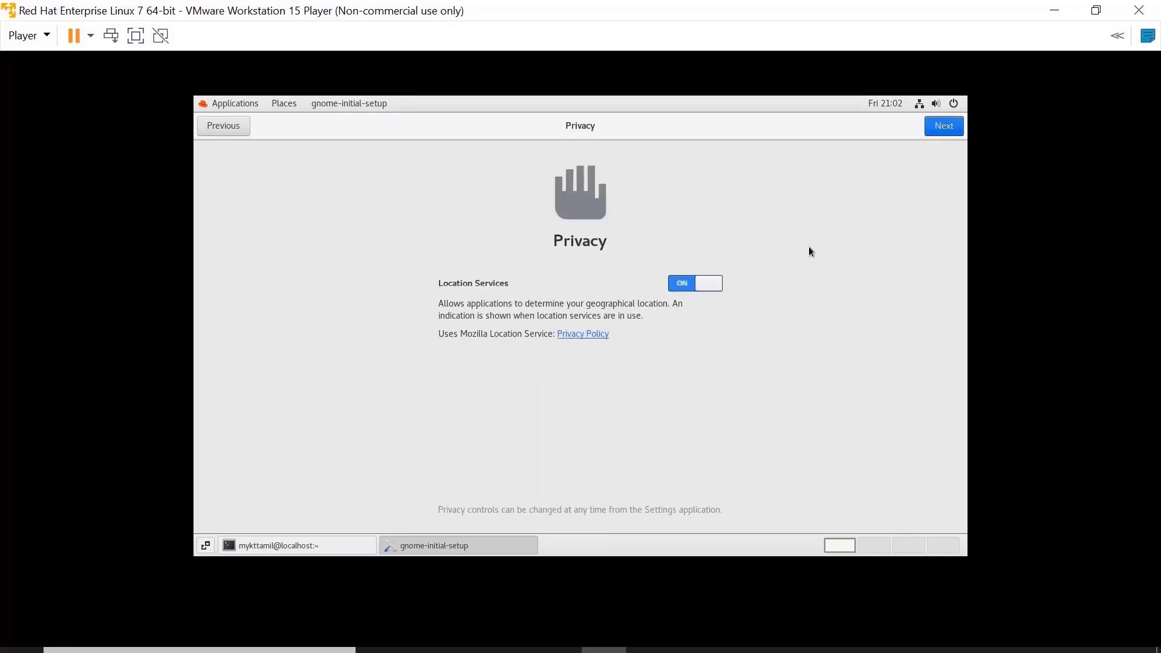
pyautogui.click(684, 287)
pyautogui.click(941, 127)
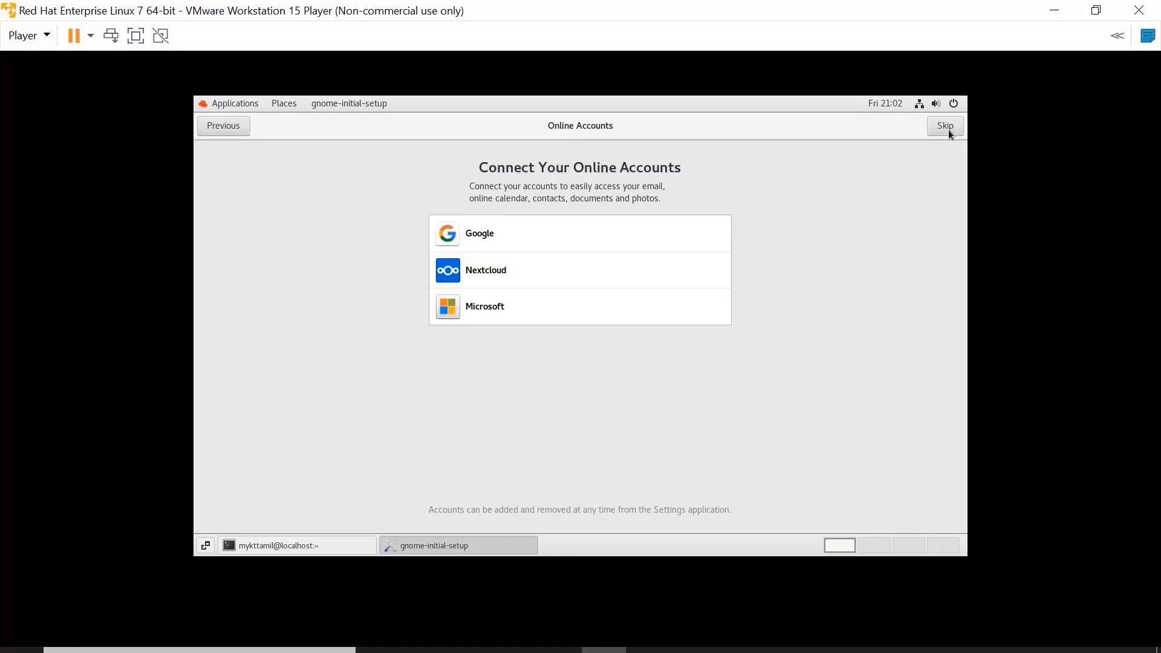
pyautogui.click(947, 129)
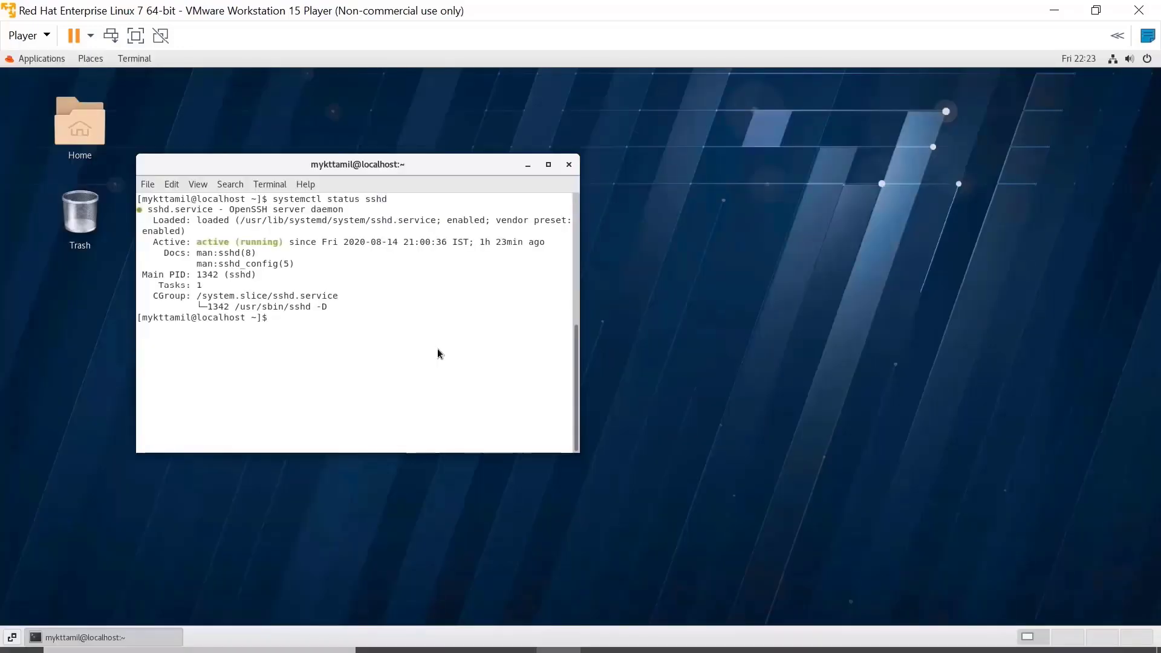
# Run ifconfig in the terminal to show the VM's IP address.
pyautogui.write('ifconfig')
pyautogui.press('Return')
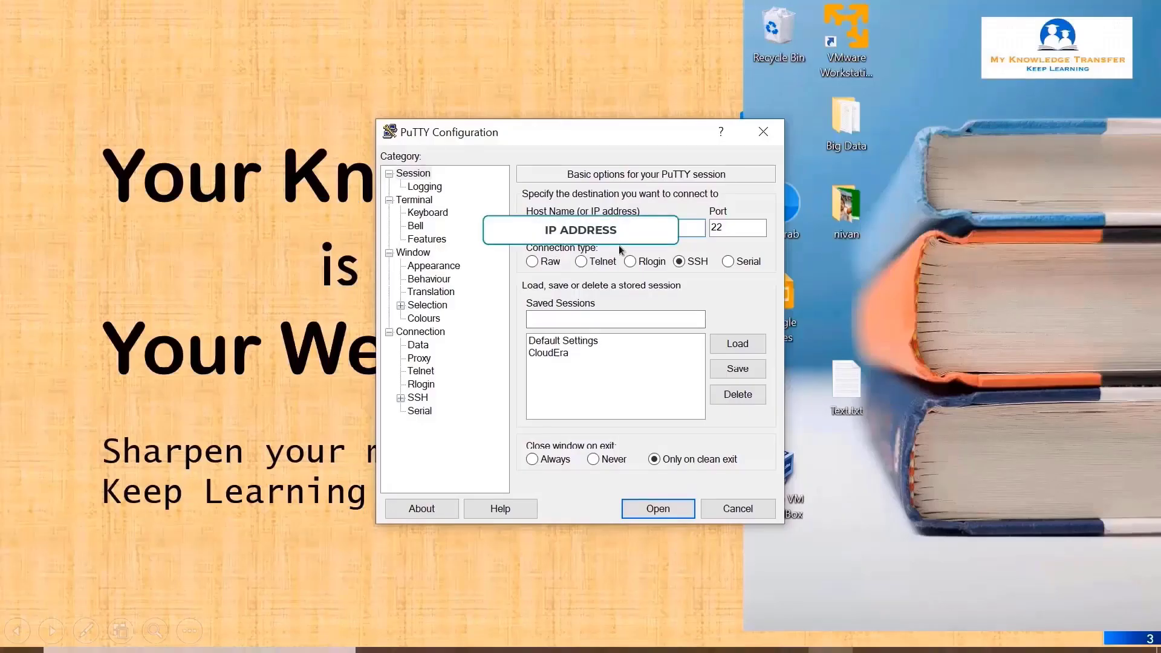
pyautogui.press('Tab')
# Connect PuTTY to the VM's IP address over SSH on port 22, accepting the host key.
pyautogui.click(631, 509)
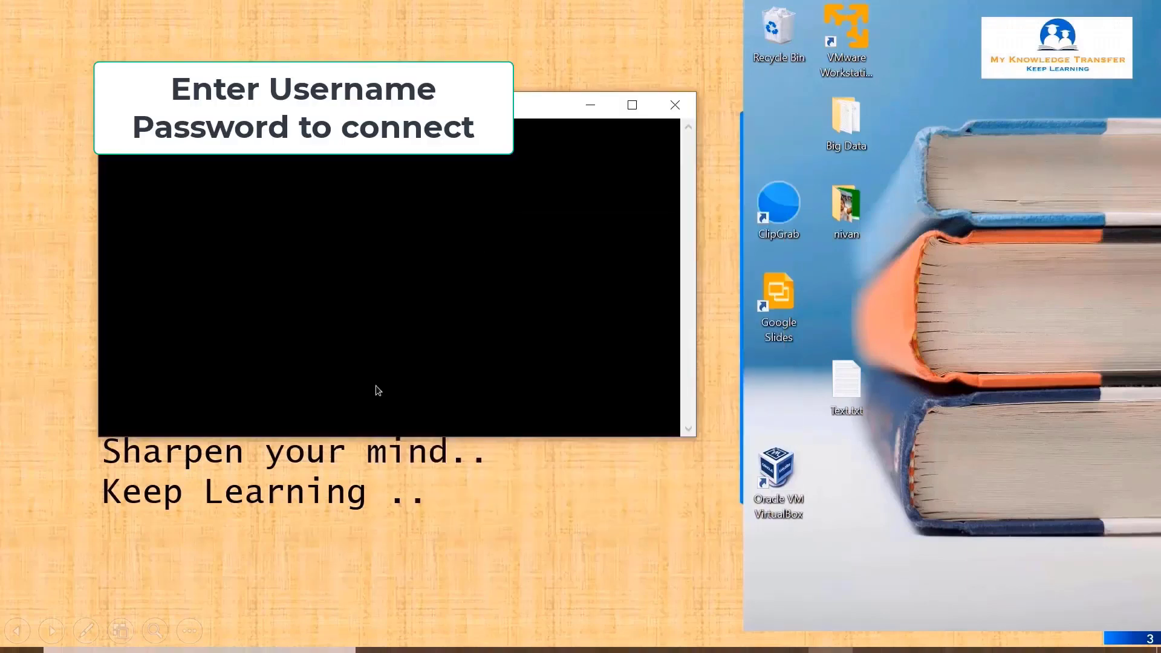
pyautogui.click(496, 461)
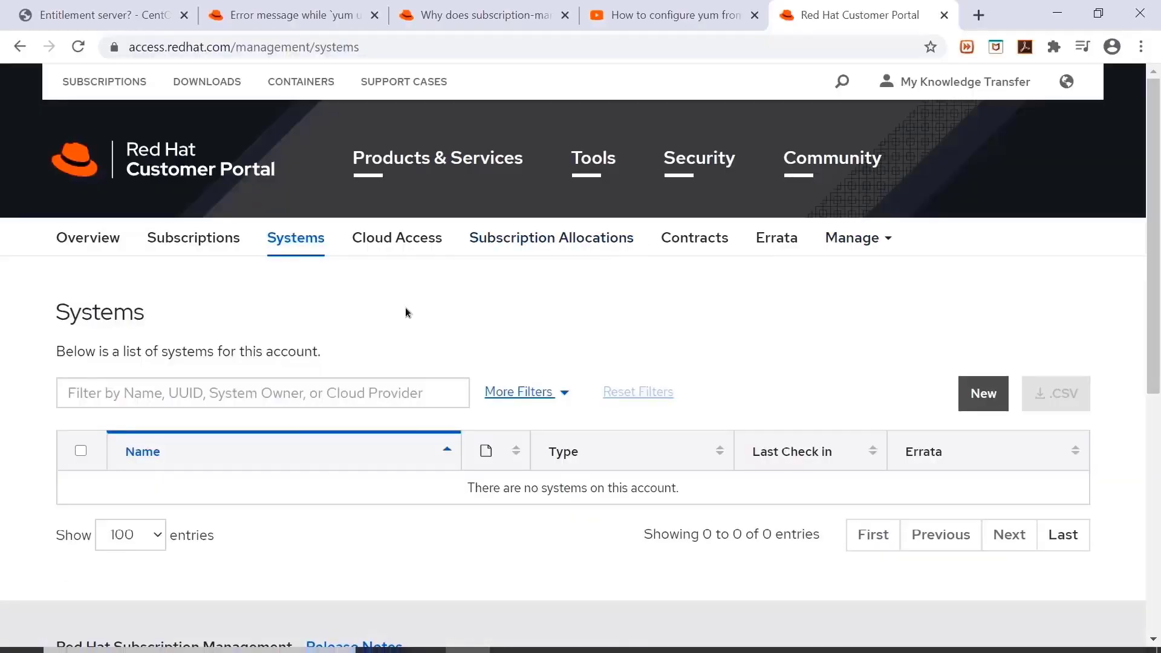
# Start a new activation key, give it a name, and keep No Preference as the service level.
pyautogui.click(202, 238)
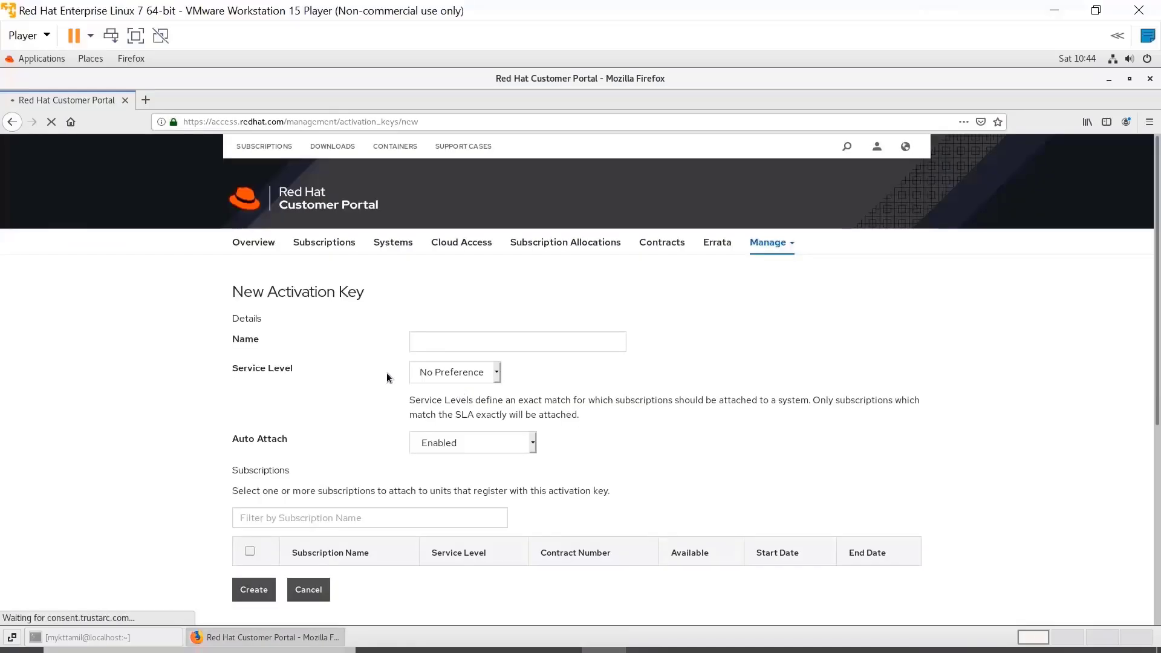
pyautogui.click(434, 349)
pyautogui.write('mykttamil')
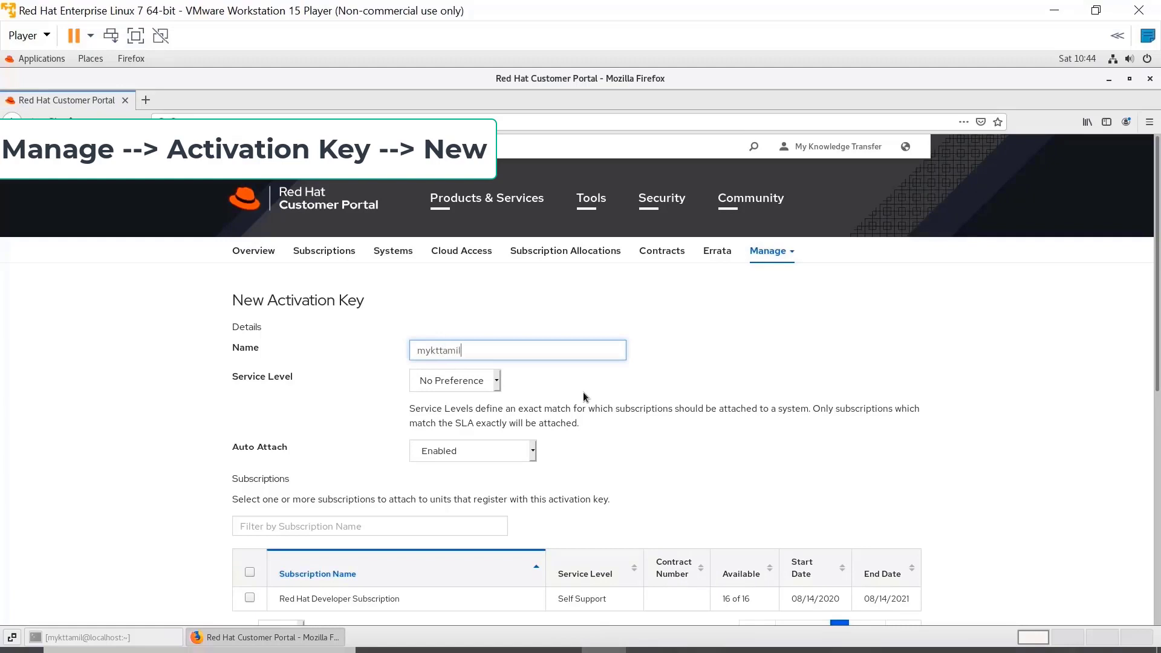
pyautogui.press('Tab')
pyautogui.click(497, 386)
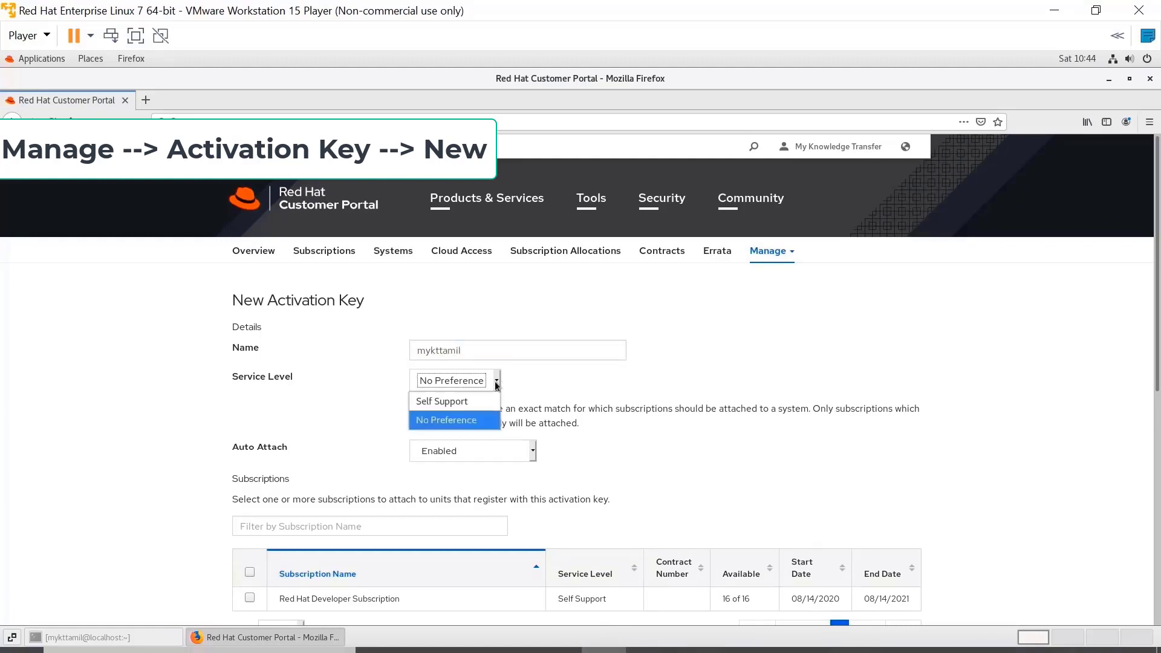
pyautogui.click(497, 386)
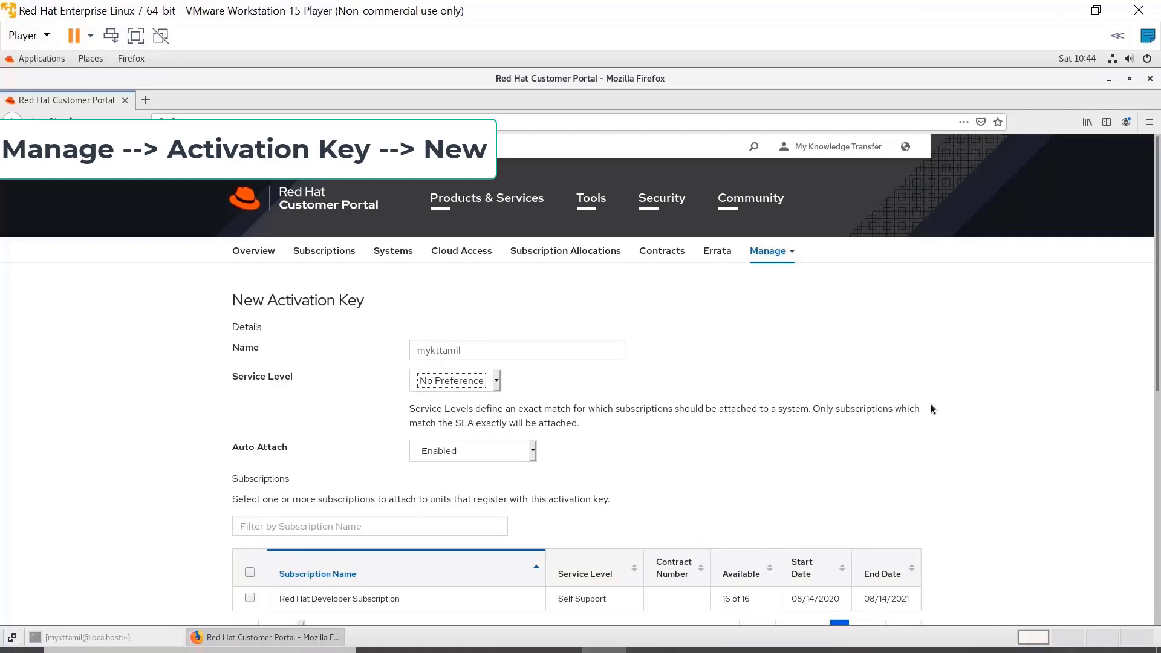
# Attach the Red Hat Developer Subscription, create the key, and open its details page.
pyautogui.click(250, 597)
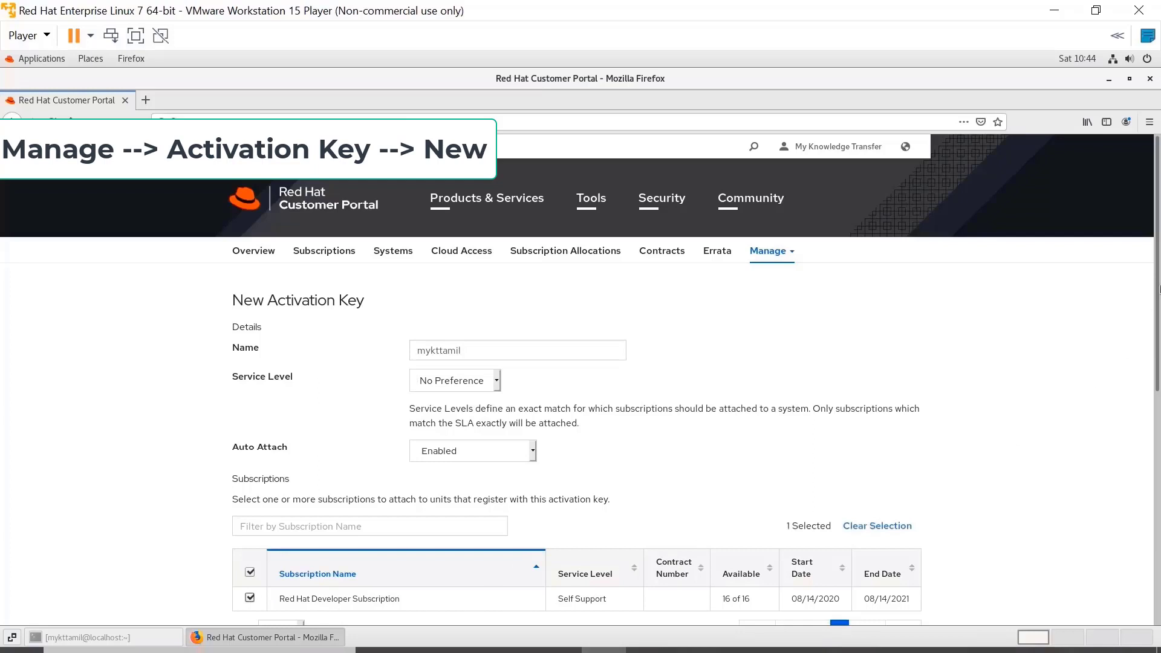
pyautogui.scroll(-3, 1149, 326)
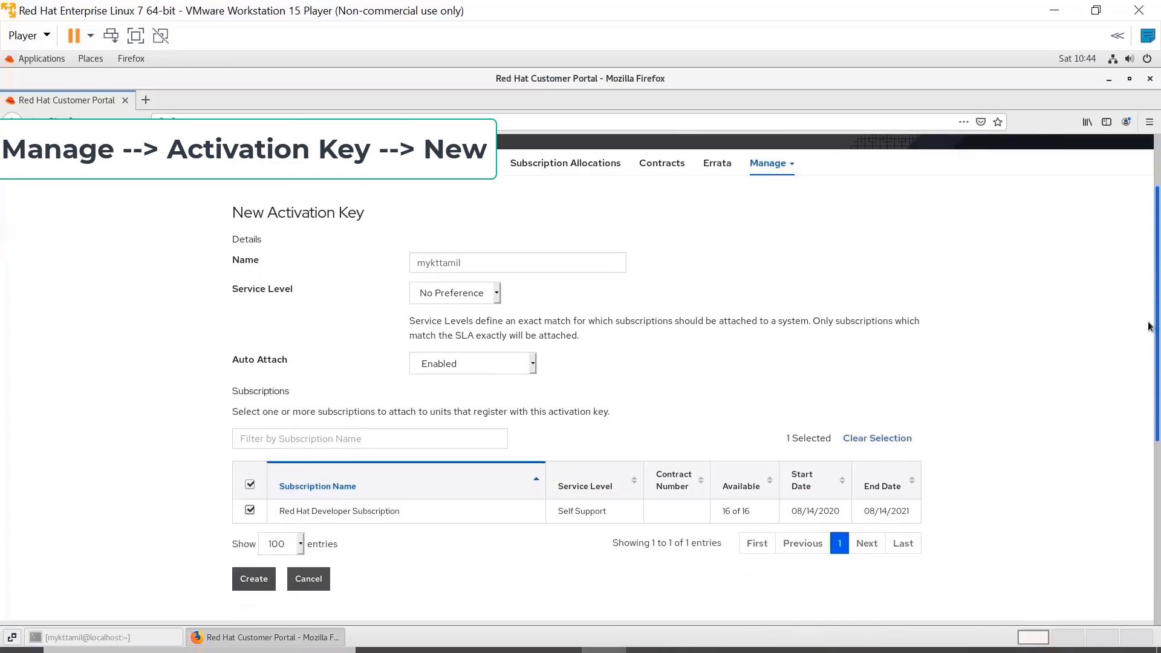
pyautogui.scroll(-1, 1149, 326)
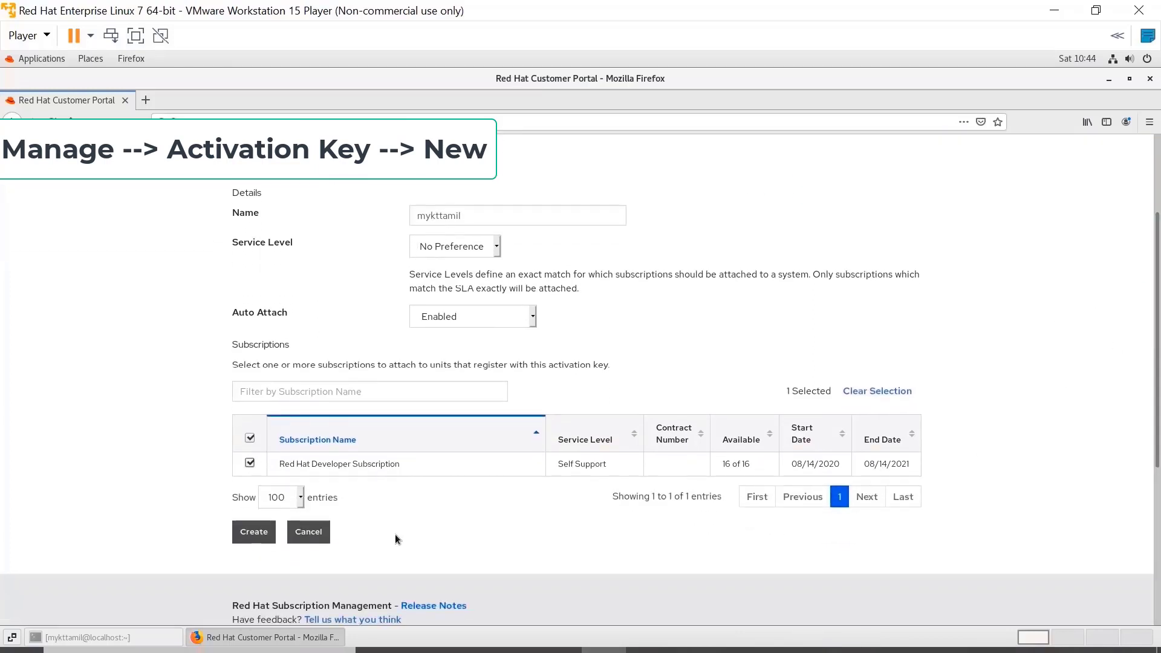
pyautogui.click(260, 535)
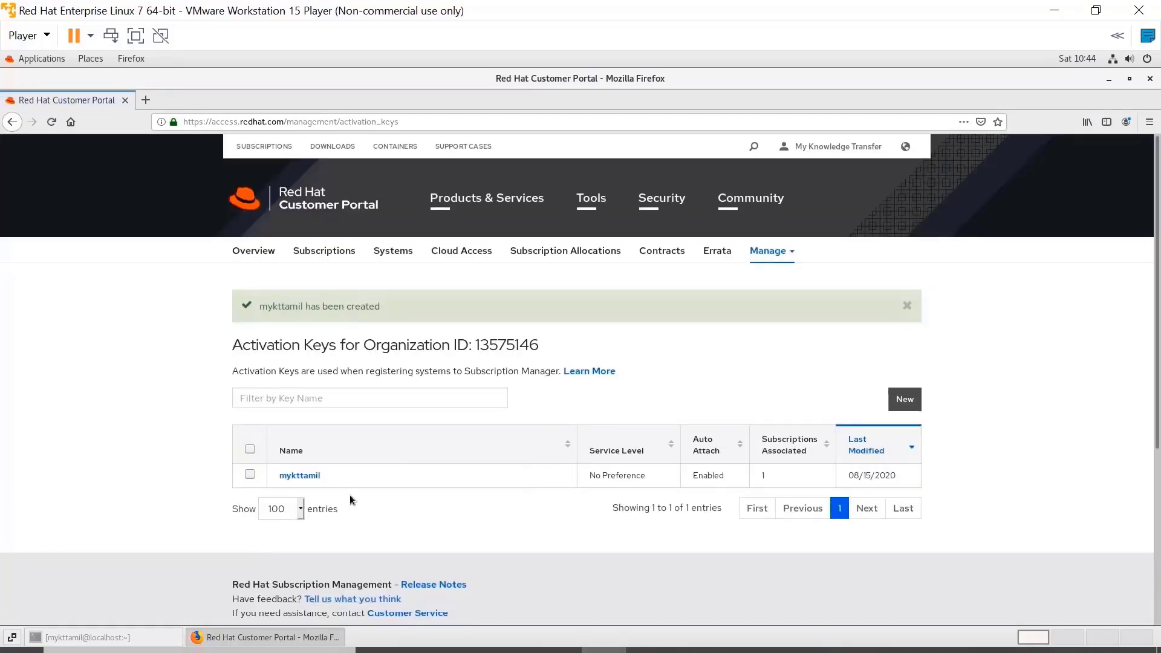
pyautogui.click(305, 477)
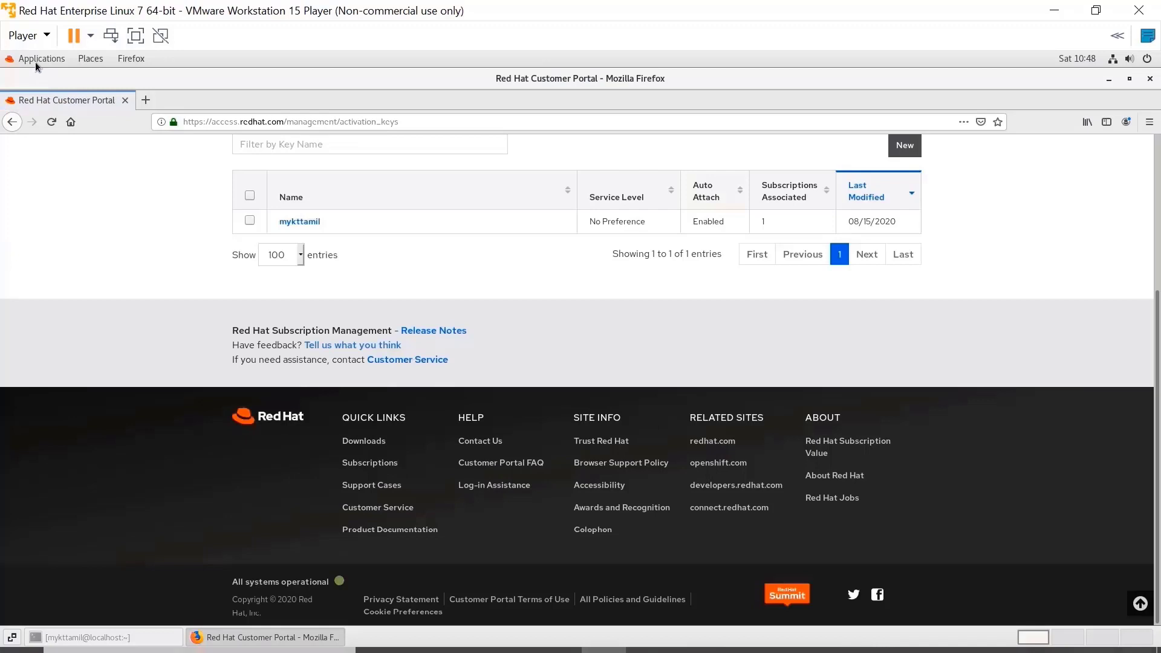
# Launch Red Hat Subscription Manager from the desktop's Applications menu.
pyautogui.click(39, 58)
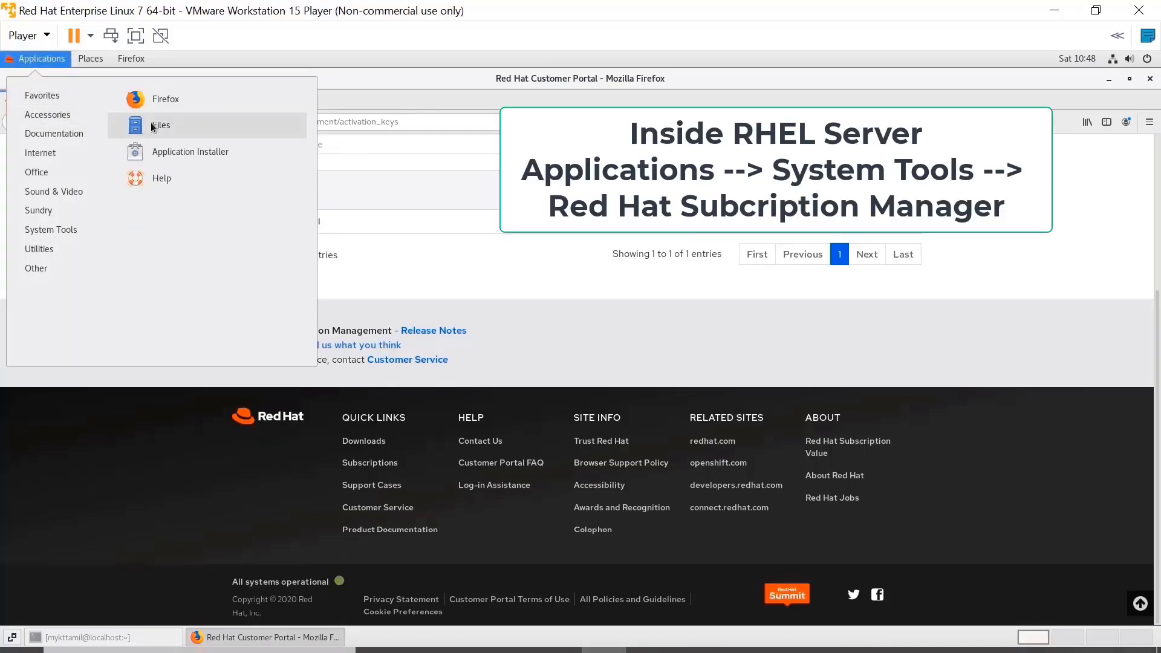
pyautogui.moveTo(63, 231)
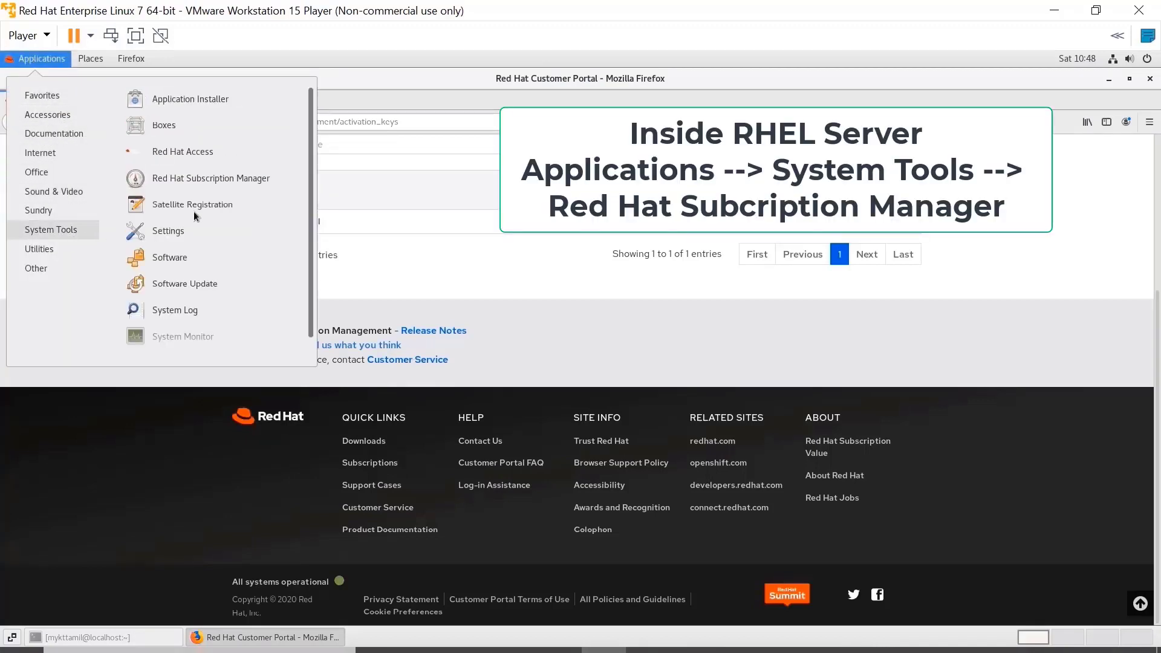
pyautogui.click(196, 175)
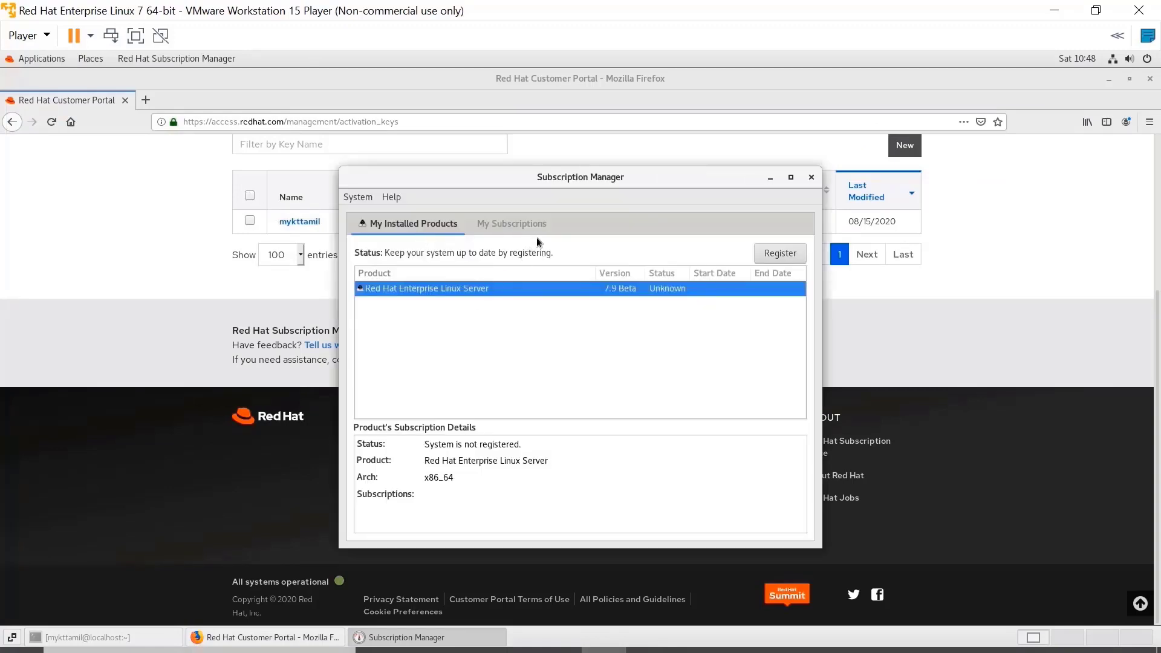
# Register the system using the activation key, dismiss the status messages, and minimize the window.
pyautogui.click(777, 251)
pyautogui.click(442, 350)
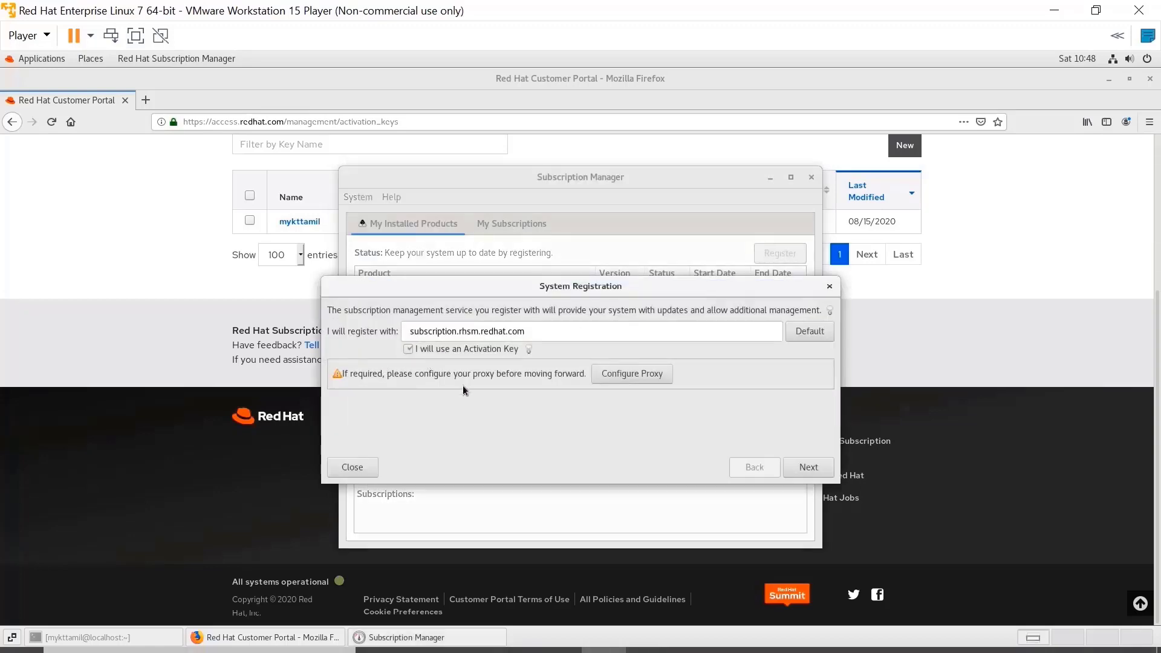
pyautogui.click(807, 468)
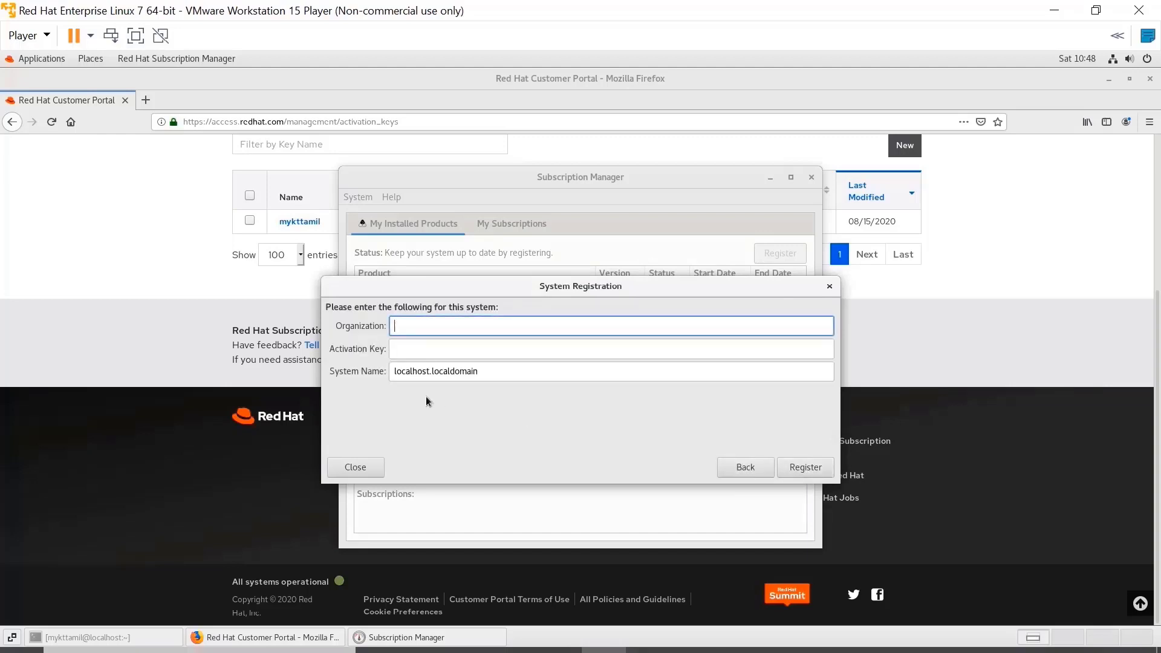
pyautogui.click(414, 349)
pyautogui.write('my')
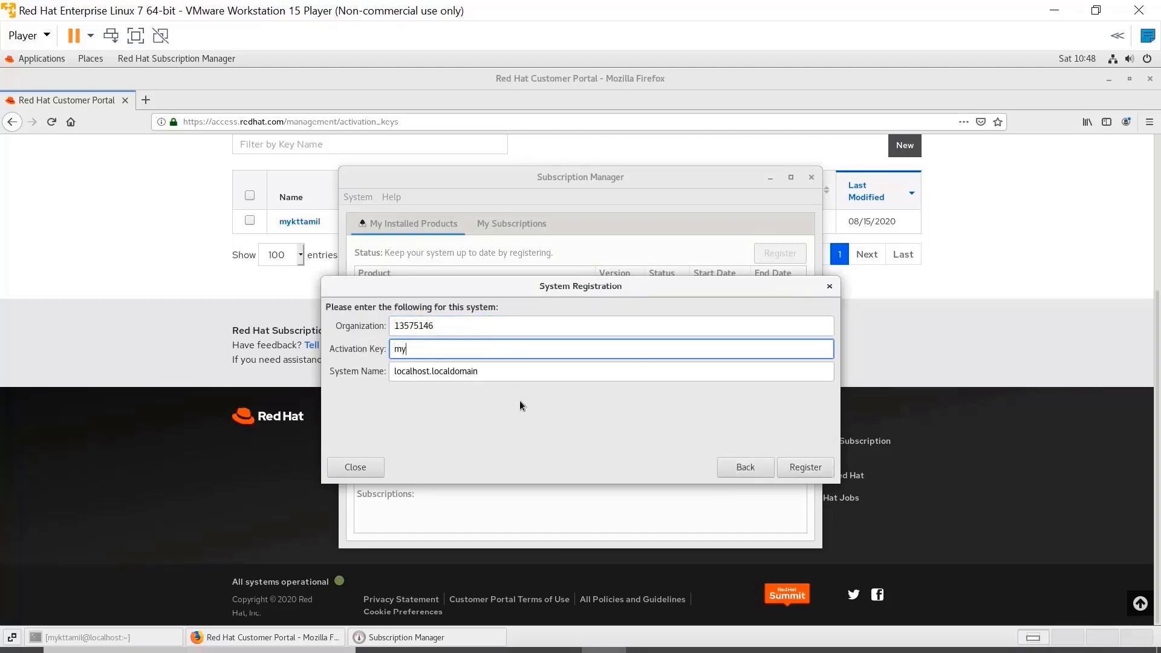
pyautogui.write('kttamil')
pyautogui.click(806, 467)
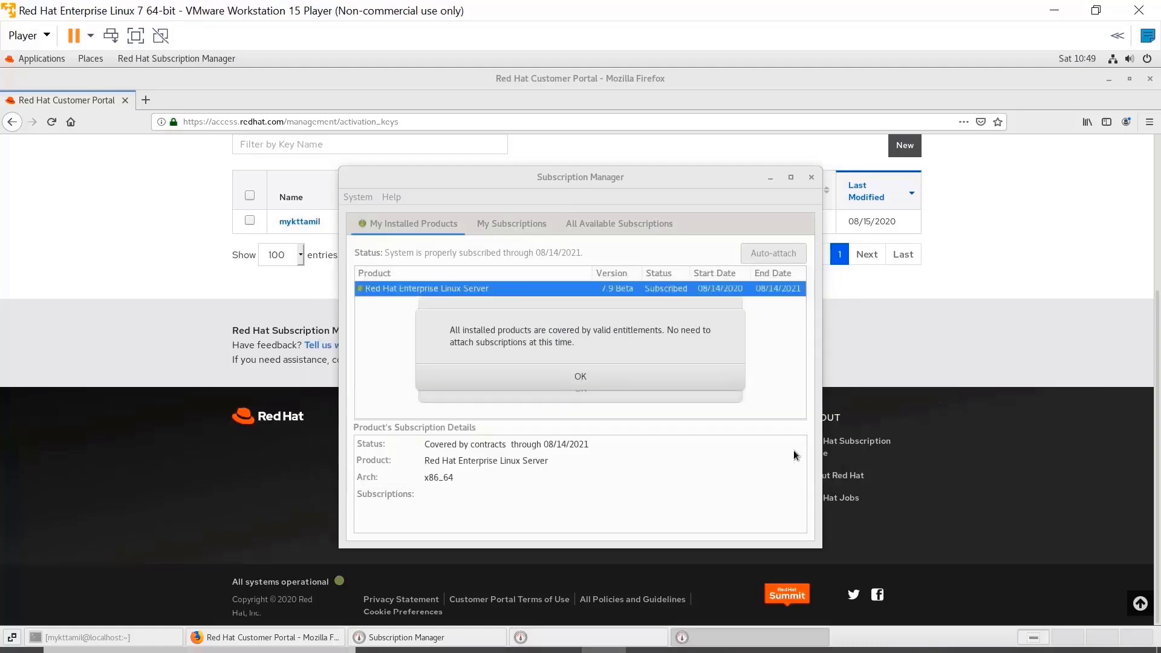
pyautogui.click(590, 390)
pyautogui.click(592, 392)
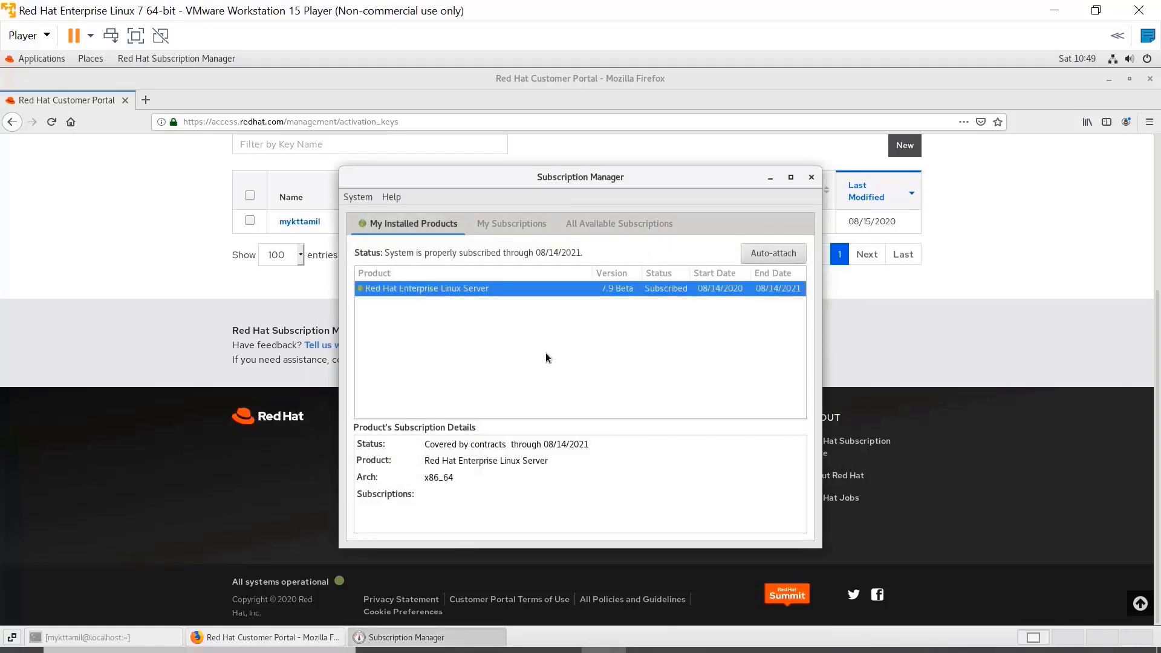
pyautogui.click(770, 177)
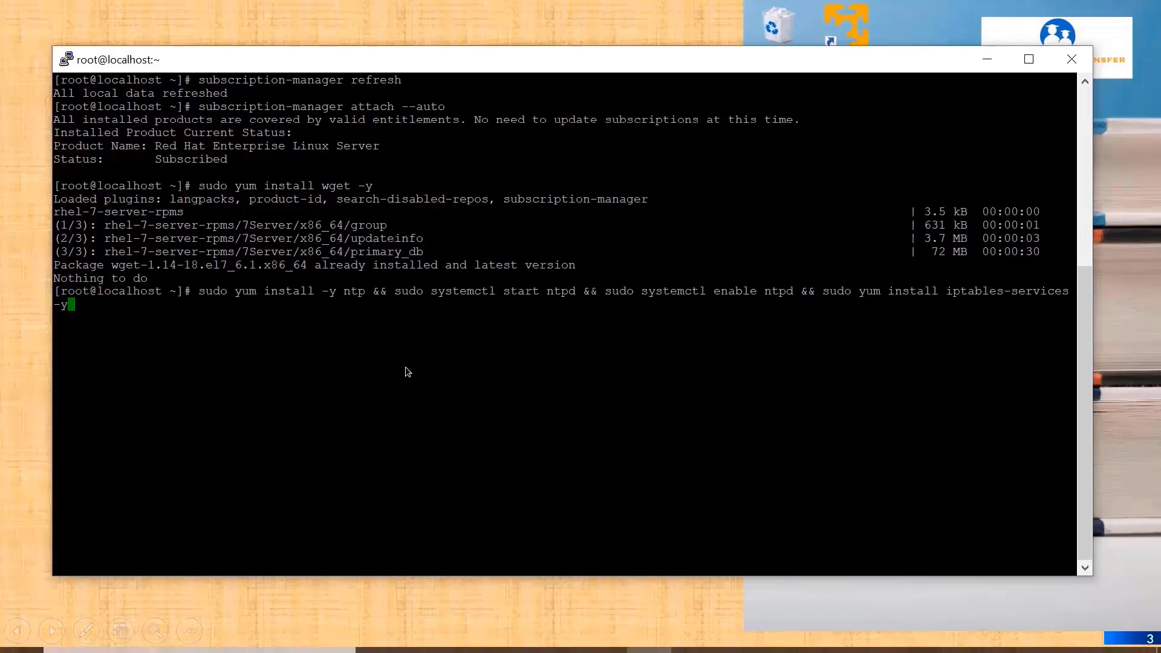
# Run 'sudo yum install wget -y' in the PuTTY session.
pyautogui.press('Return')
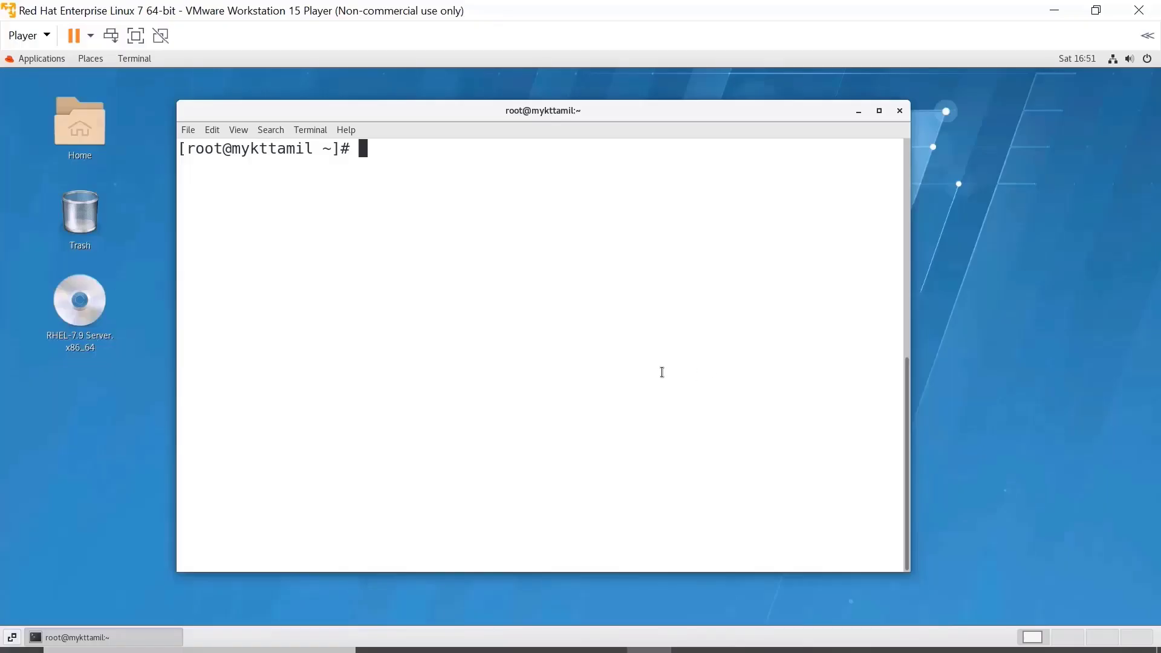
# Open /etc/hostname in the vi editor from the terminal.
pyautogui.write('cat')
pyautogui.press('BackSpace')
pyautogui.press('BackSpace')
pyautogui.press('BackSpace')
pyautogui.press('BackSpace')
pyautogui.write('vi /etc/')
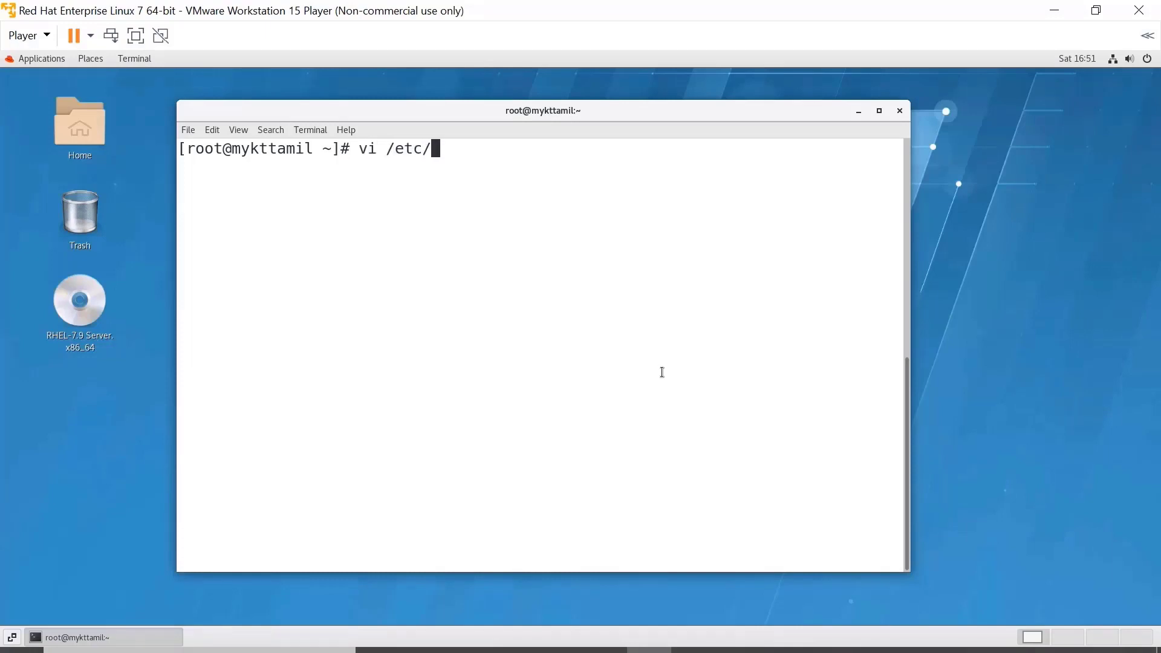
pyautogui.write('hostname')
pyautogui.press('Return')
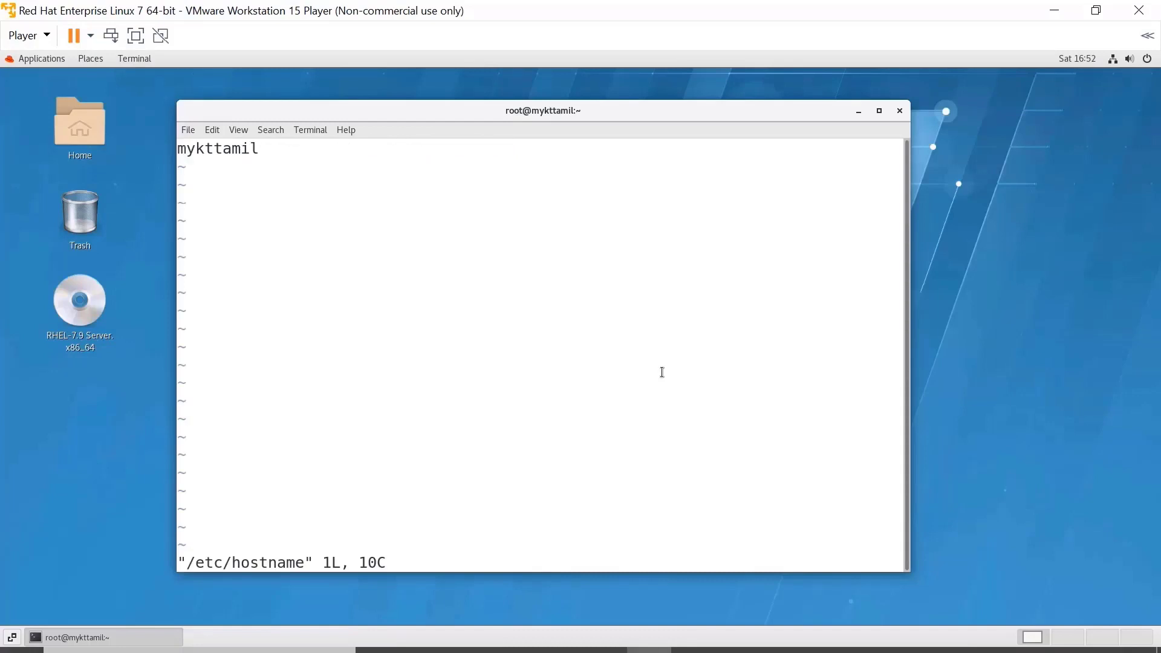
# Change the hostname to mykttamil-rhel7, save with :wq, and check it with hostname.
pyautogui.press('i')
pyautogui.press('Right')
pyautogui.press('Right')
pyautogui.press('Right')
pyautogui.press('Right')
pyautogui.press('Right')
pyautogui.press('Right')
pyautogui.press('Right')
pyautogui.press('Right')
pyautogui.press('Right')
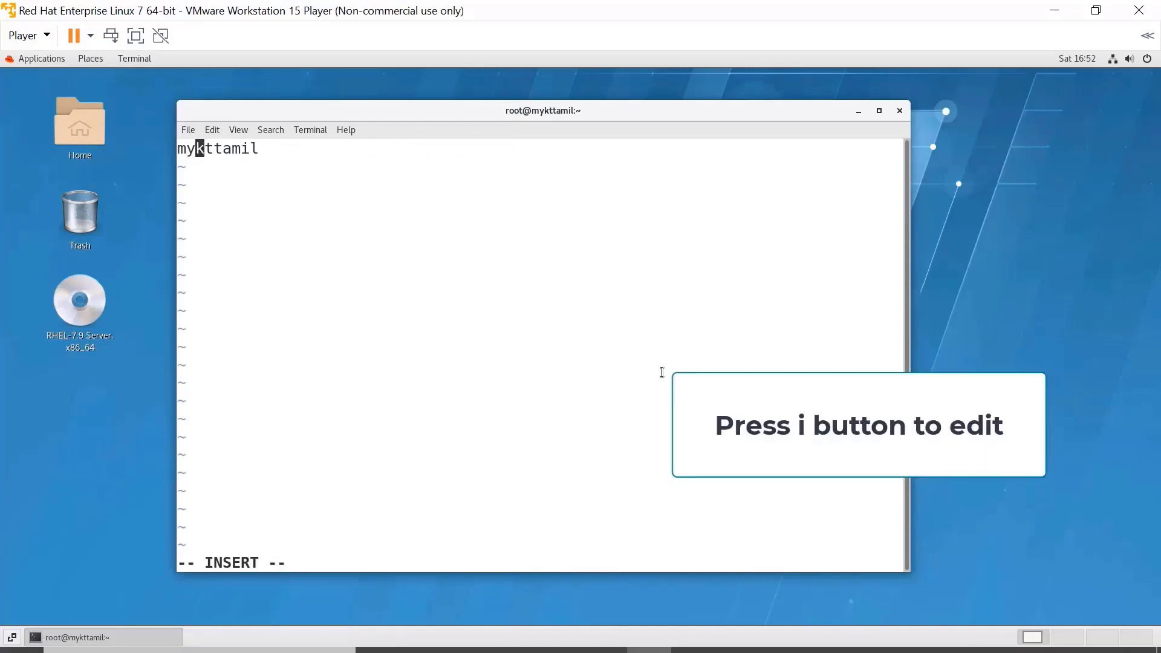
pyautogui.press('BackSpace')
pyautogui.press('BackSpace')
pyautogui.press('BackSpace')
pyautogui.press('BackSpace')
pyautogui.press('BackSpace')
pyautogui.press('BackSpace')
pyautogui.press('BackSpace')
pyautogui.press('BackSpace')
pyautogui.press('BackSpace')
pyautogui.write('mykttami')
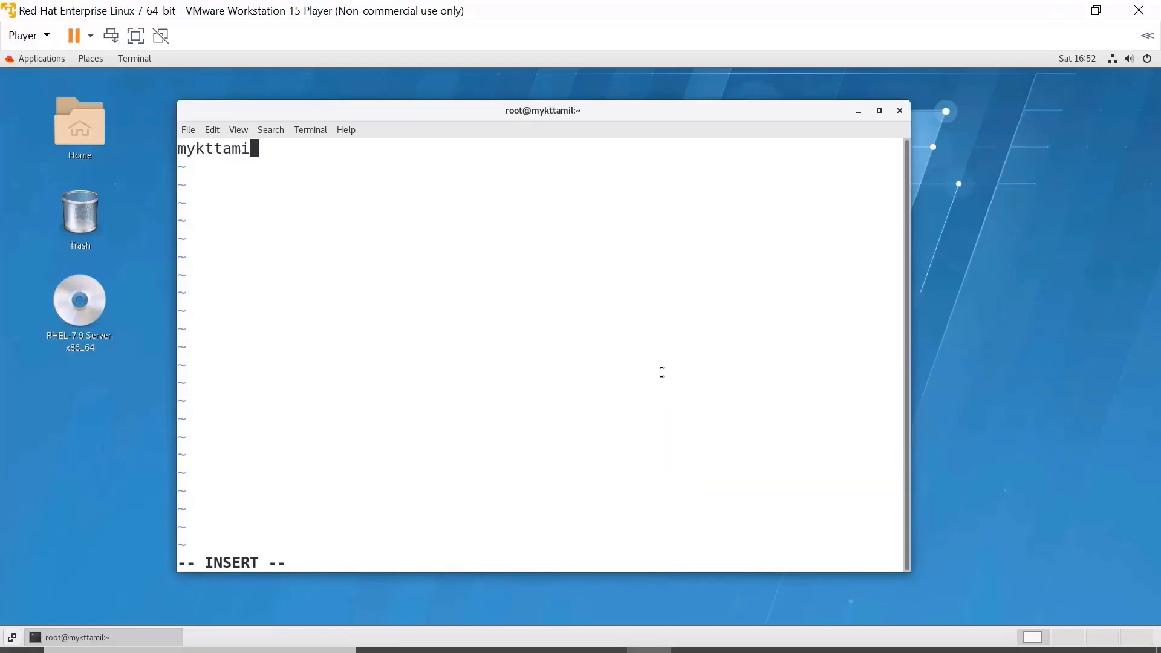
pyautogui.write('lclus')
pyautogui.press('BackSpace')
pyautogui.press('BackSpace')
pyautogui.press('BackSpace')
pyautogui.press('BackSpace')
pyautogui.write('-')
pyautogui.write('hel7')
pyautogui.press('Escape')
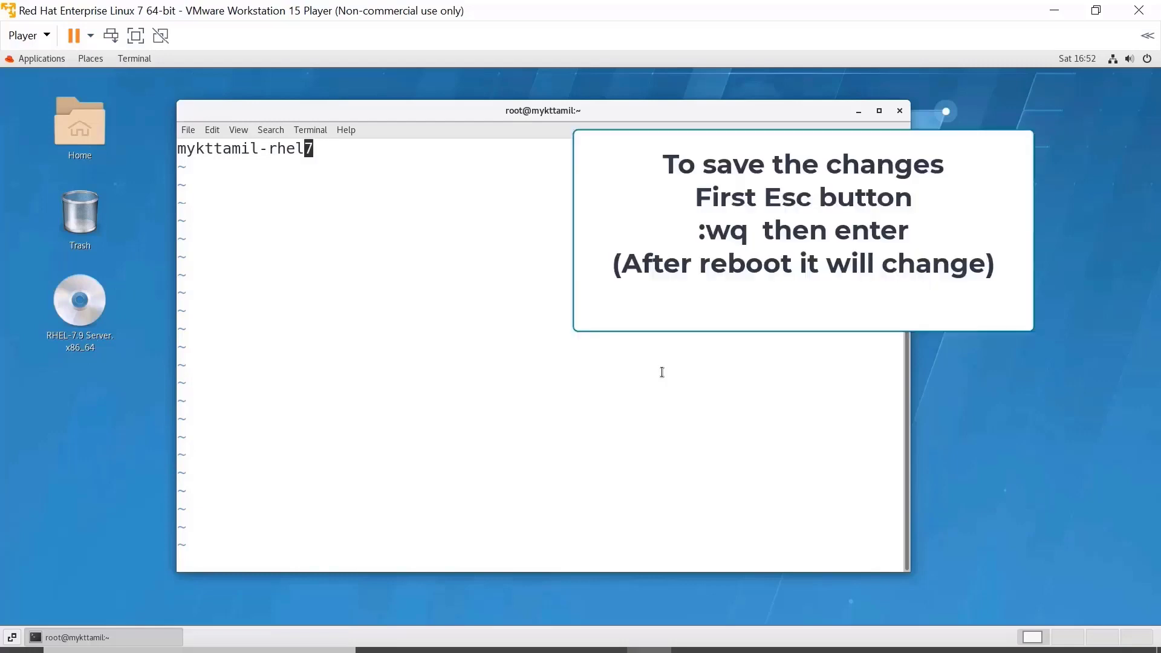
pyautogui.write(':wq')
pyautogui.press('Return')
pyautogui.write('host')
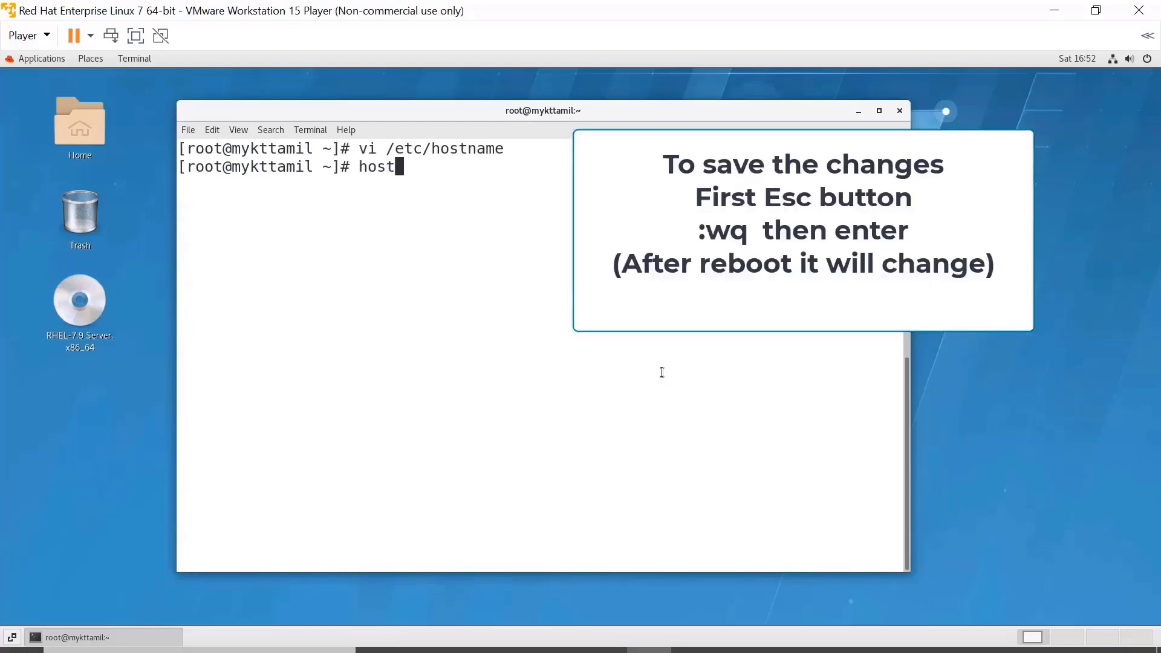
pyautogui.write('name')
pyautogui.press('Return')
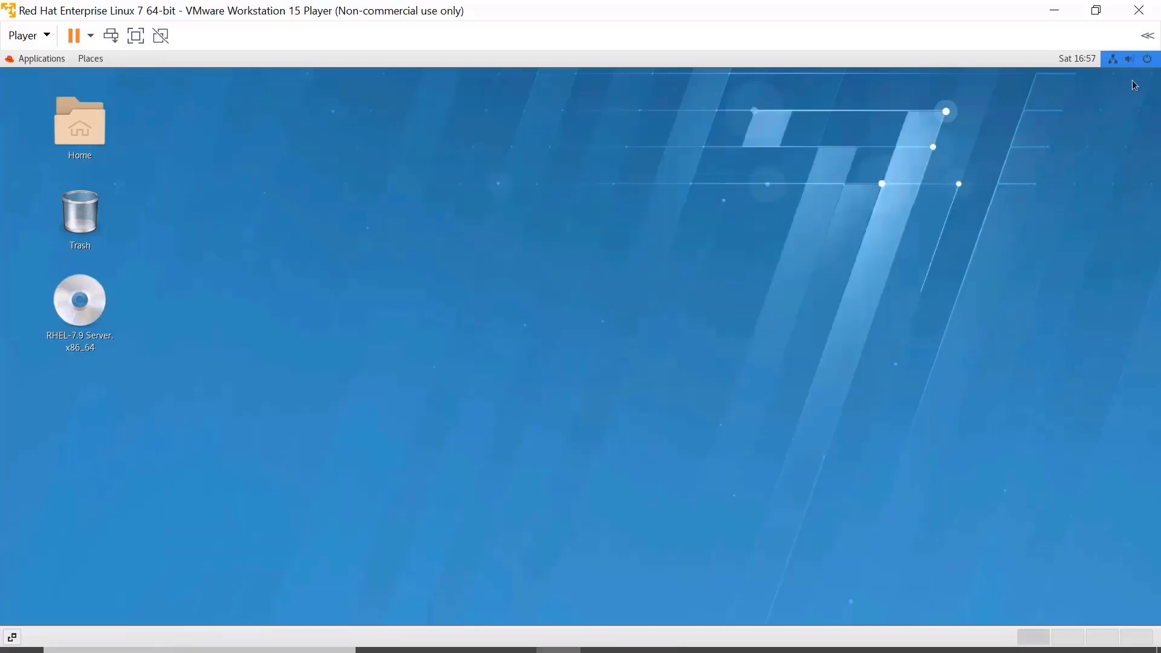
# Restart the RHEL guest from the system power menu and enter the user's password at login.
pyautogui.click(1131, 59)
pyautogui.click(1114, 200)
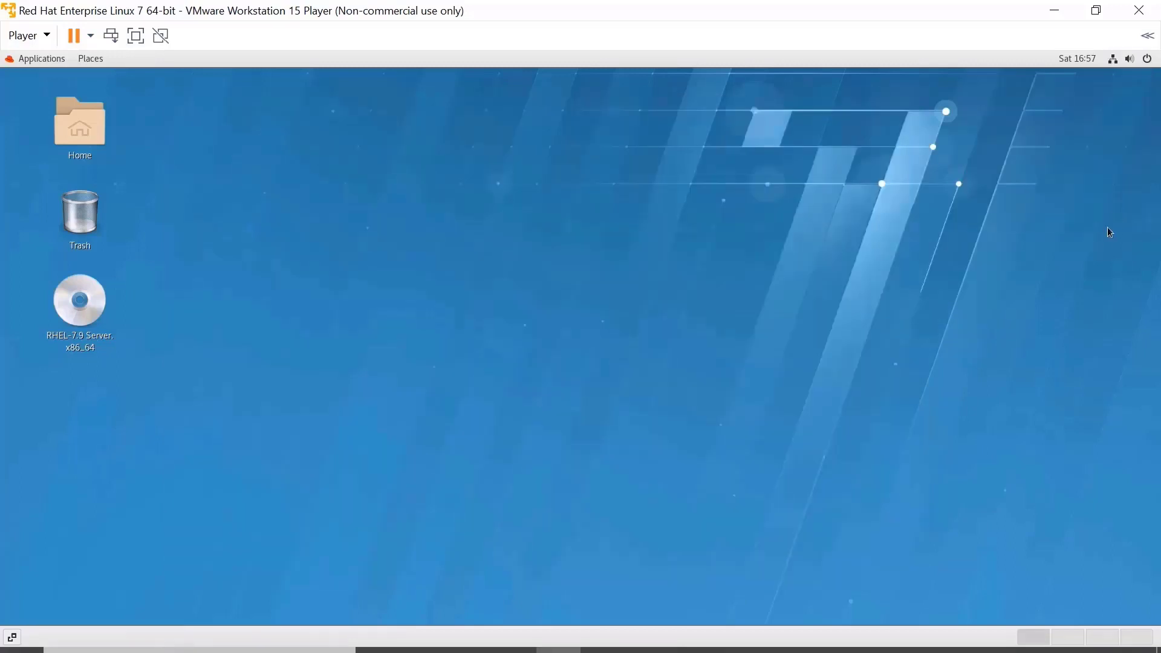
pyautogui.click(568, 396)
pyautogui.write('*****')
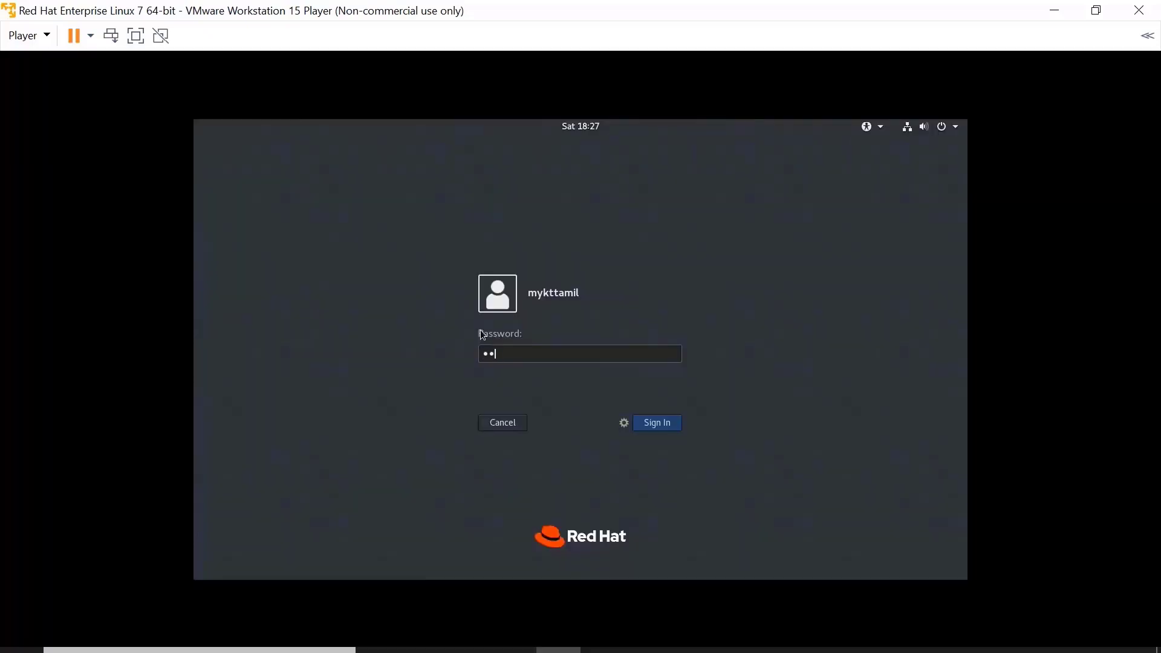